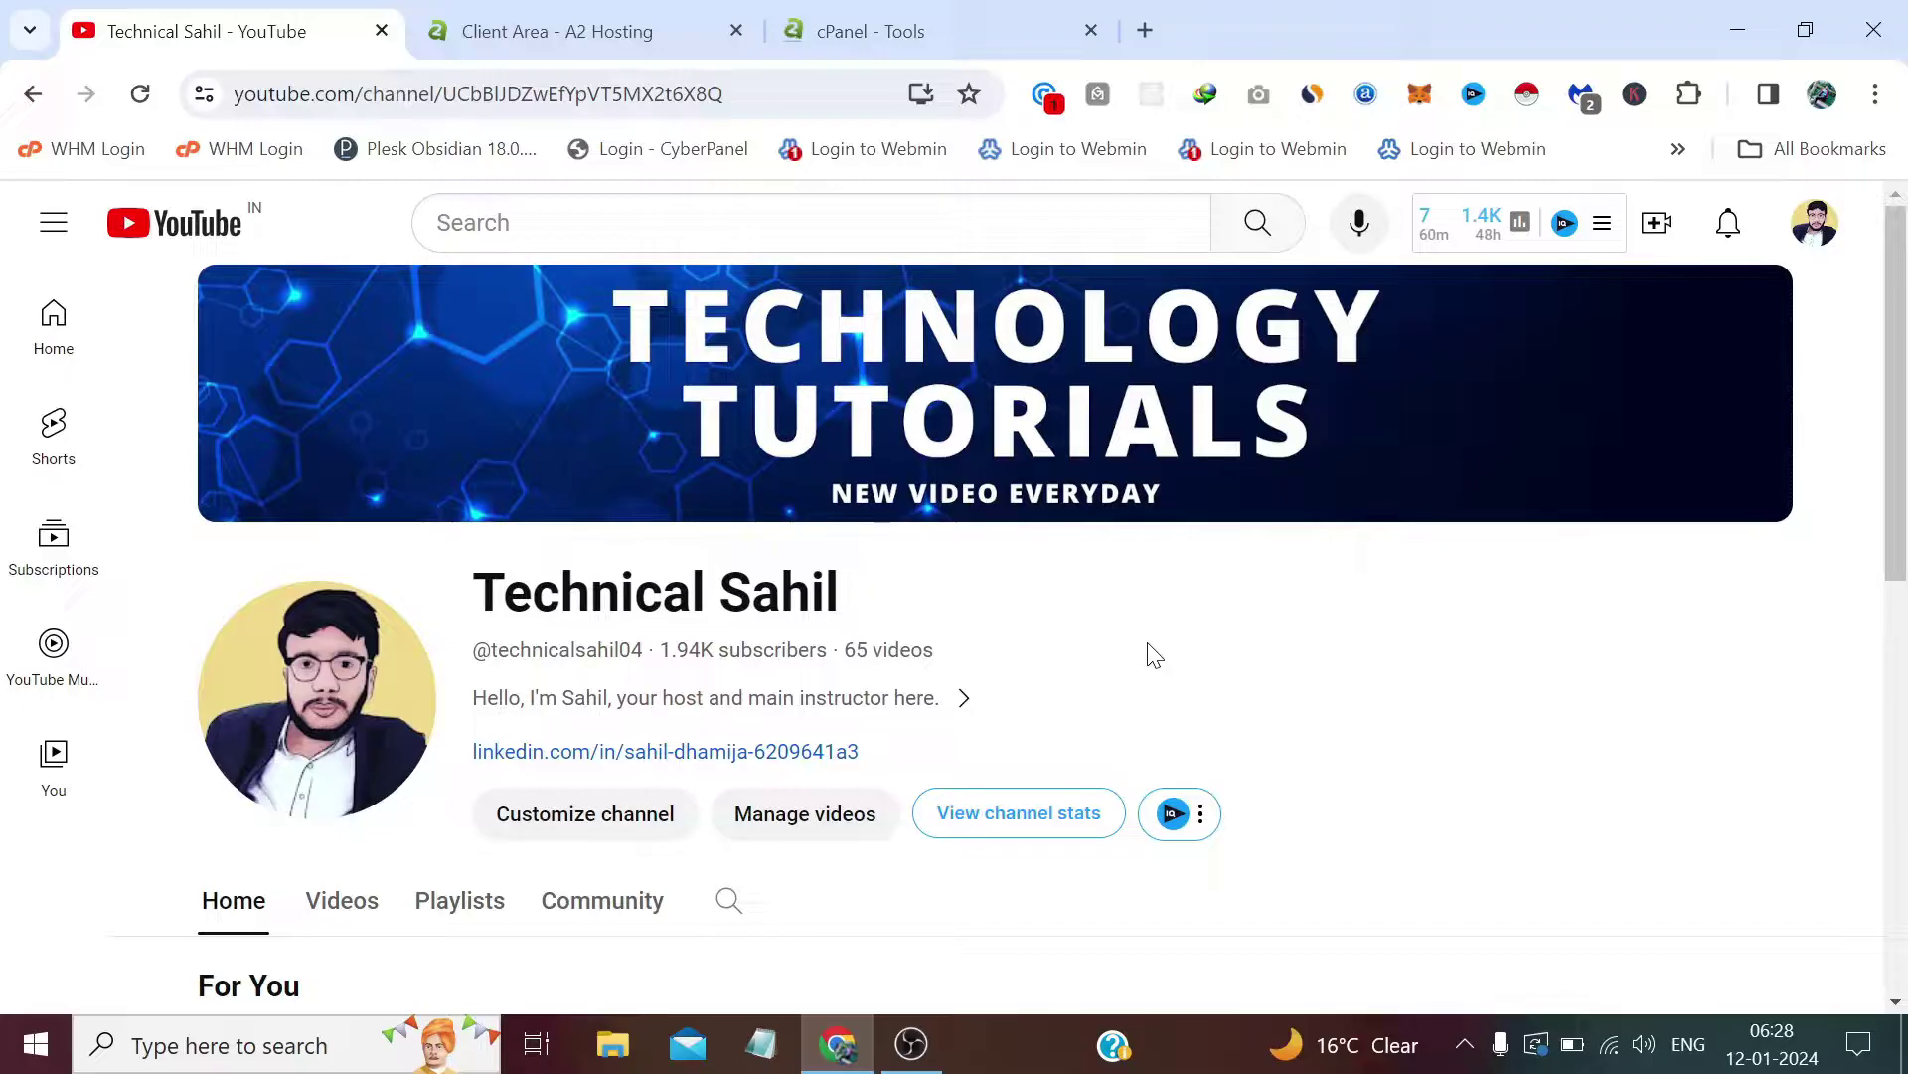
Step: Return from the cPanel Domains page to the main tools page and bring Softaculous Apps Installer into view
left_click(894, 30)
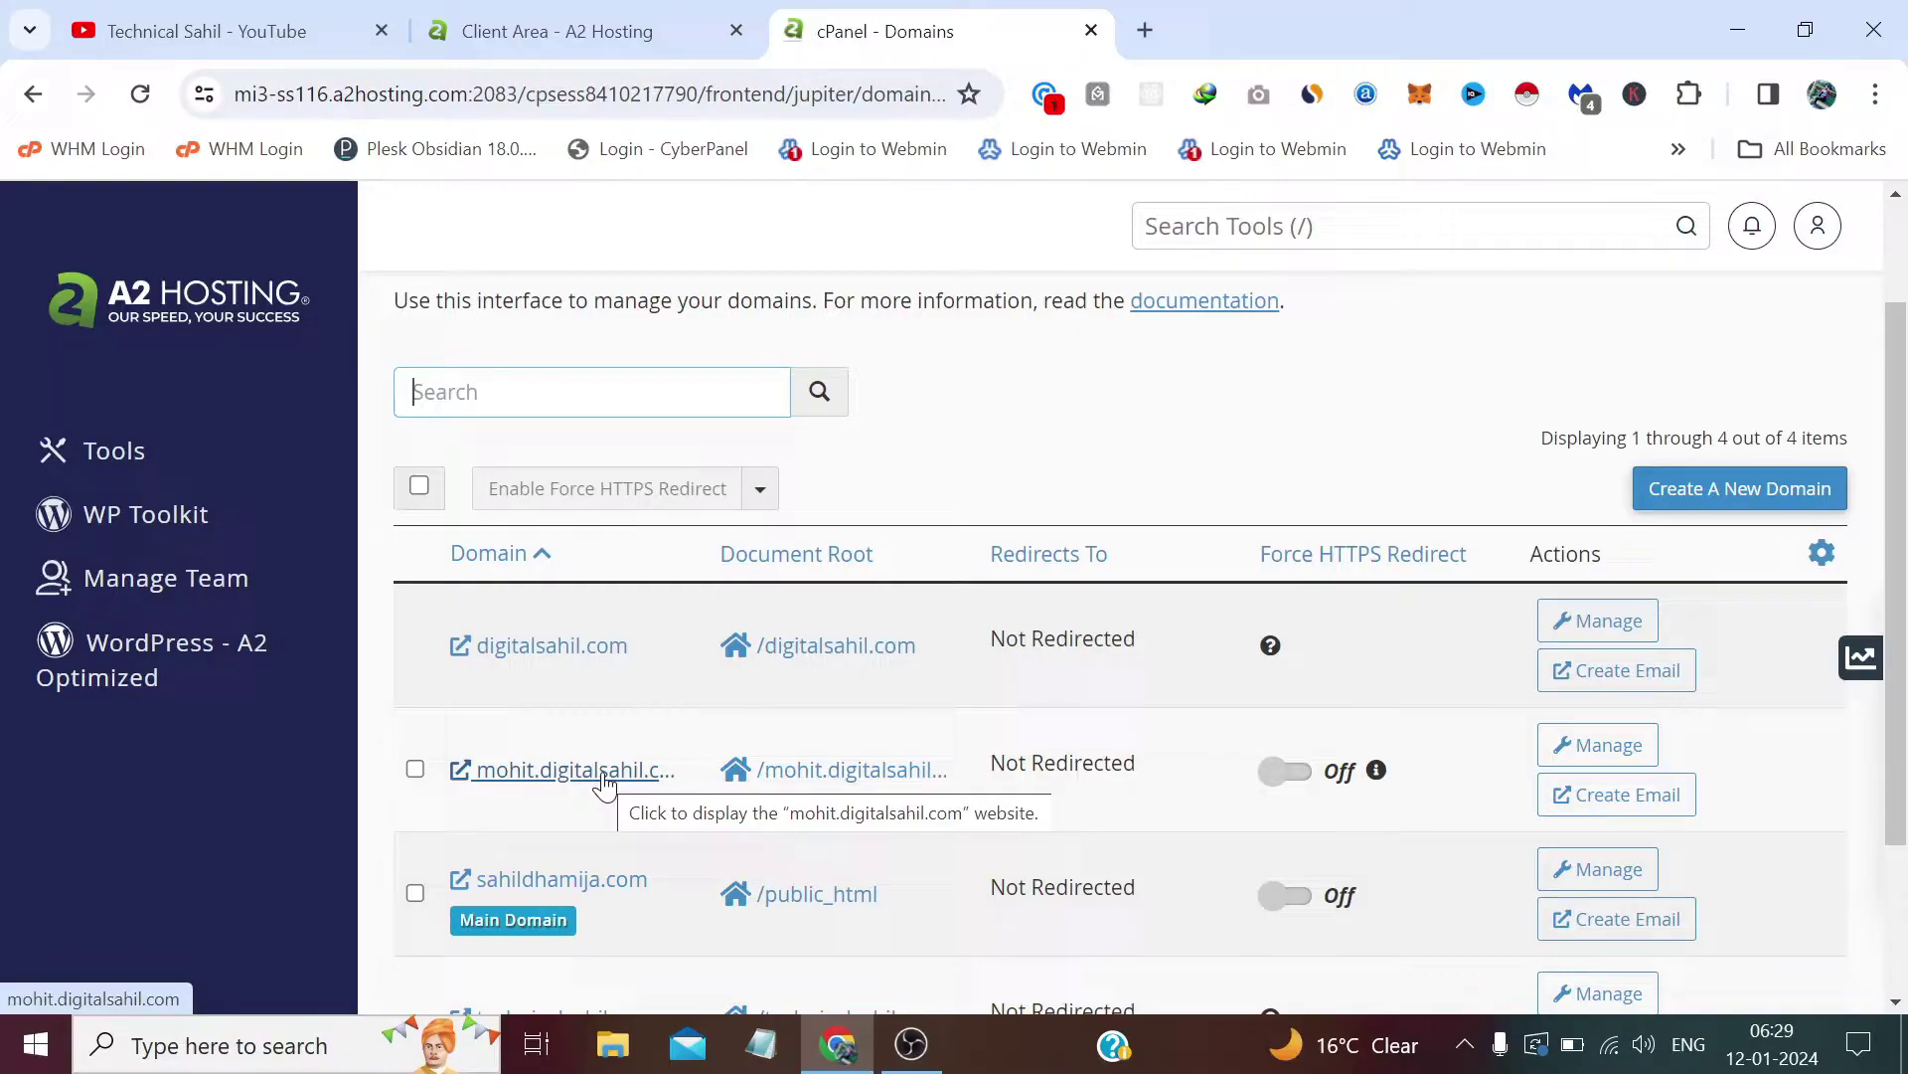
left_click(607, 780)
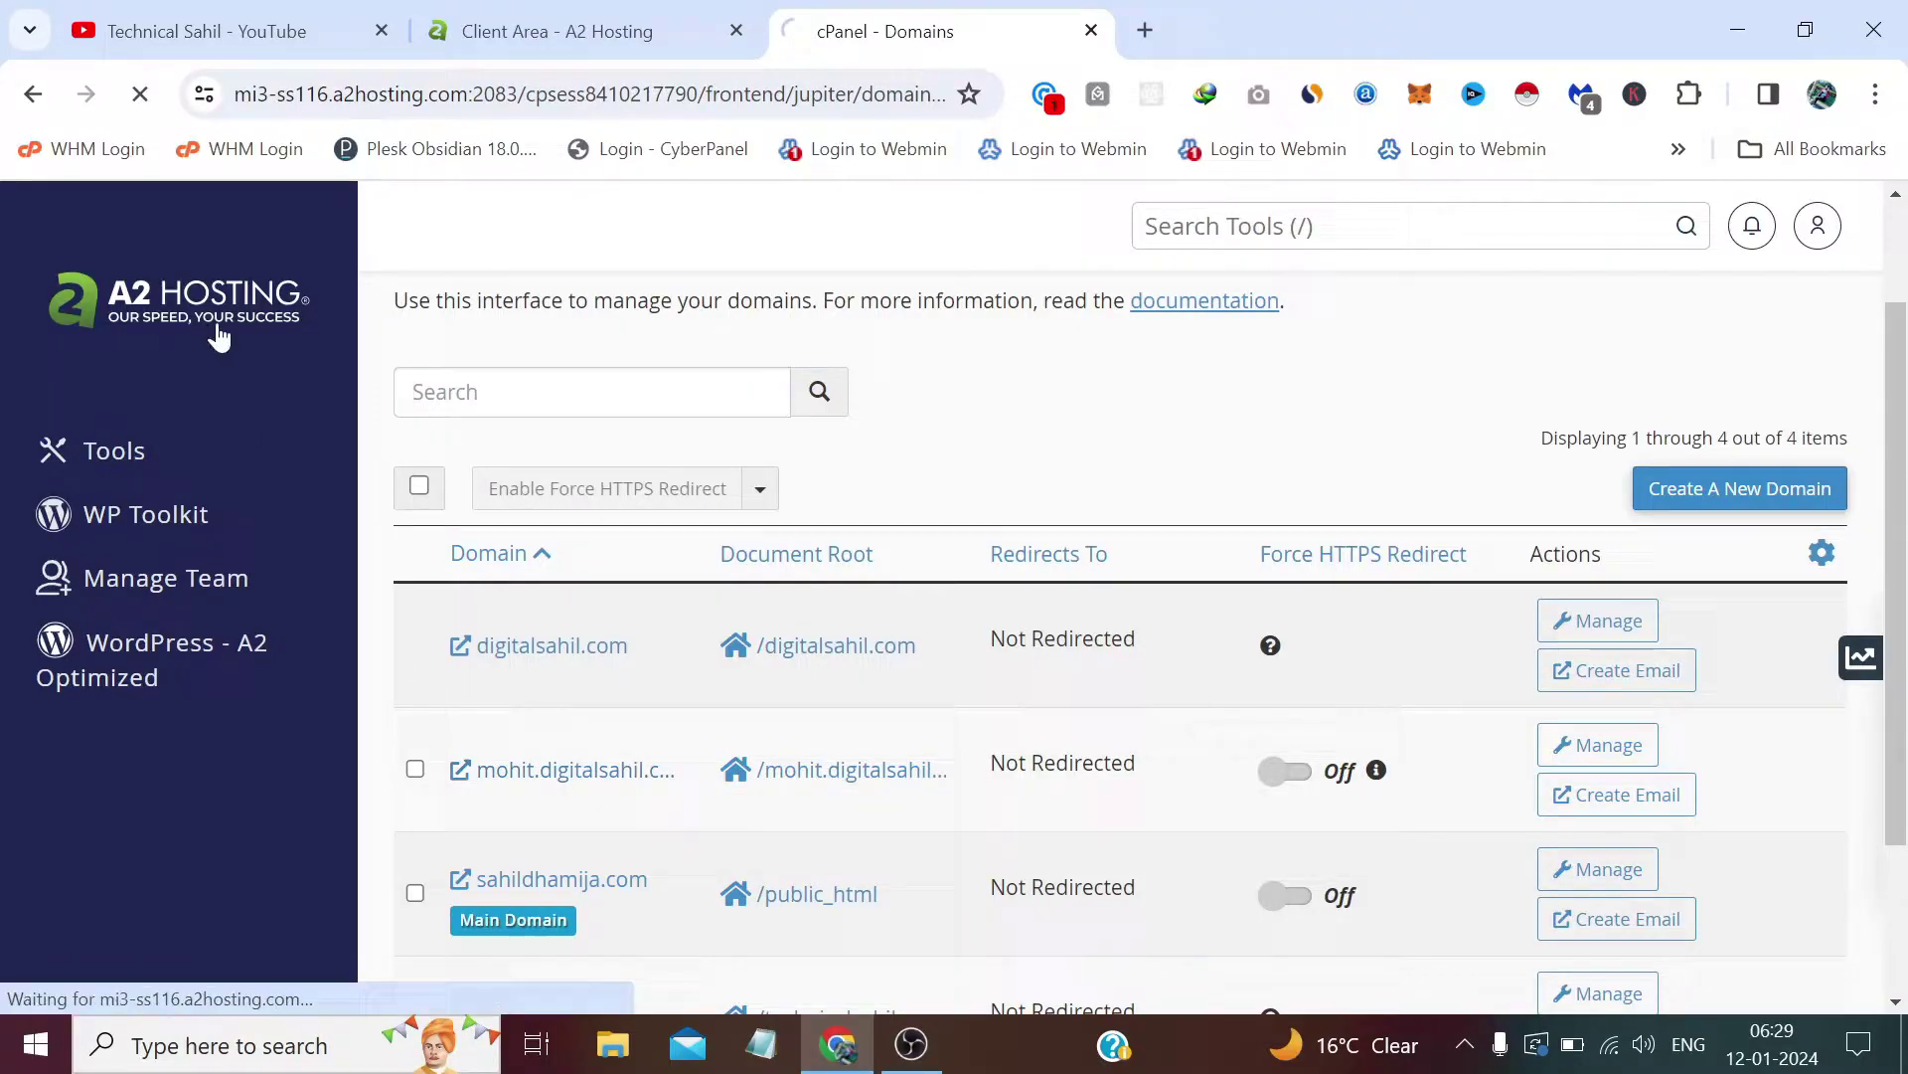
scroll(1127, 544, "down", 5)
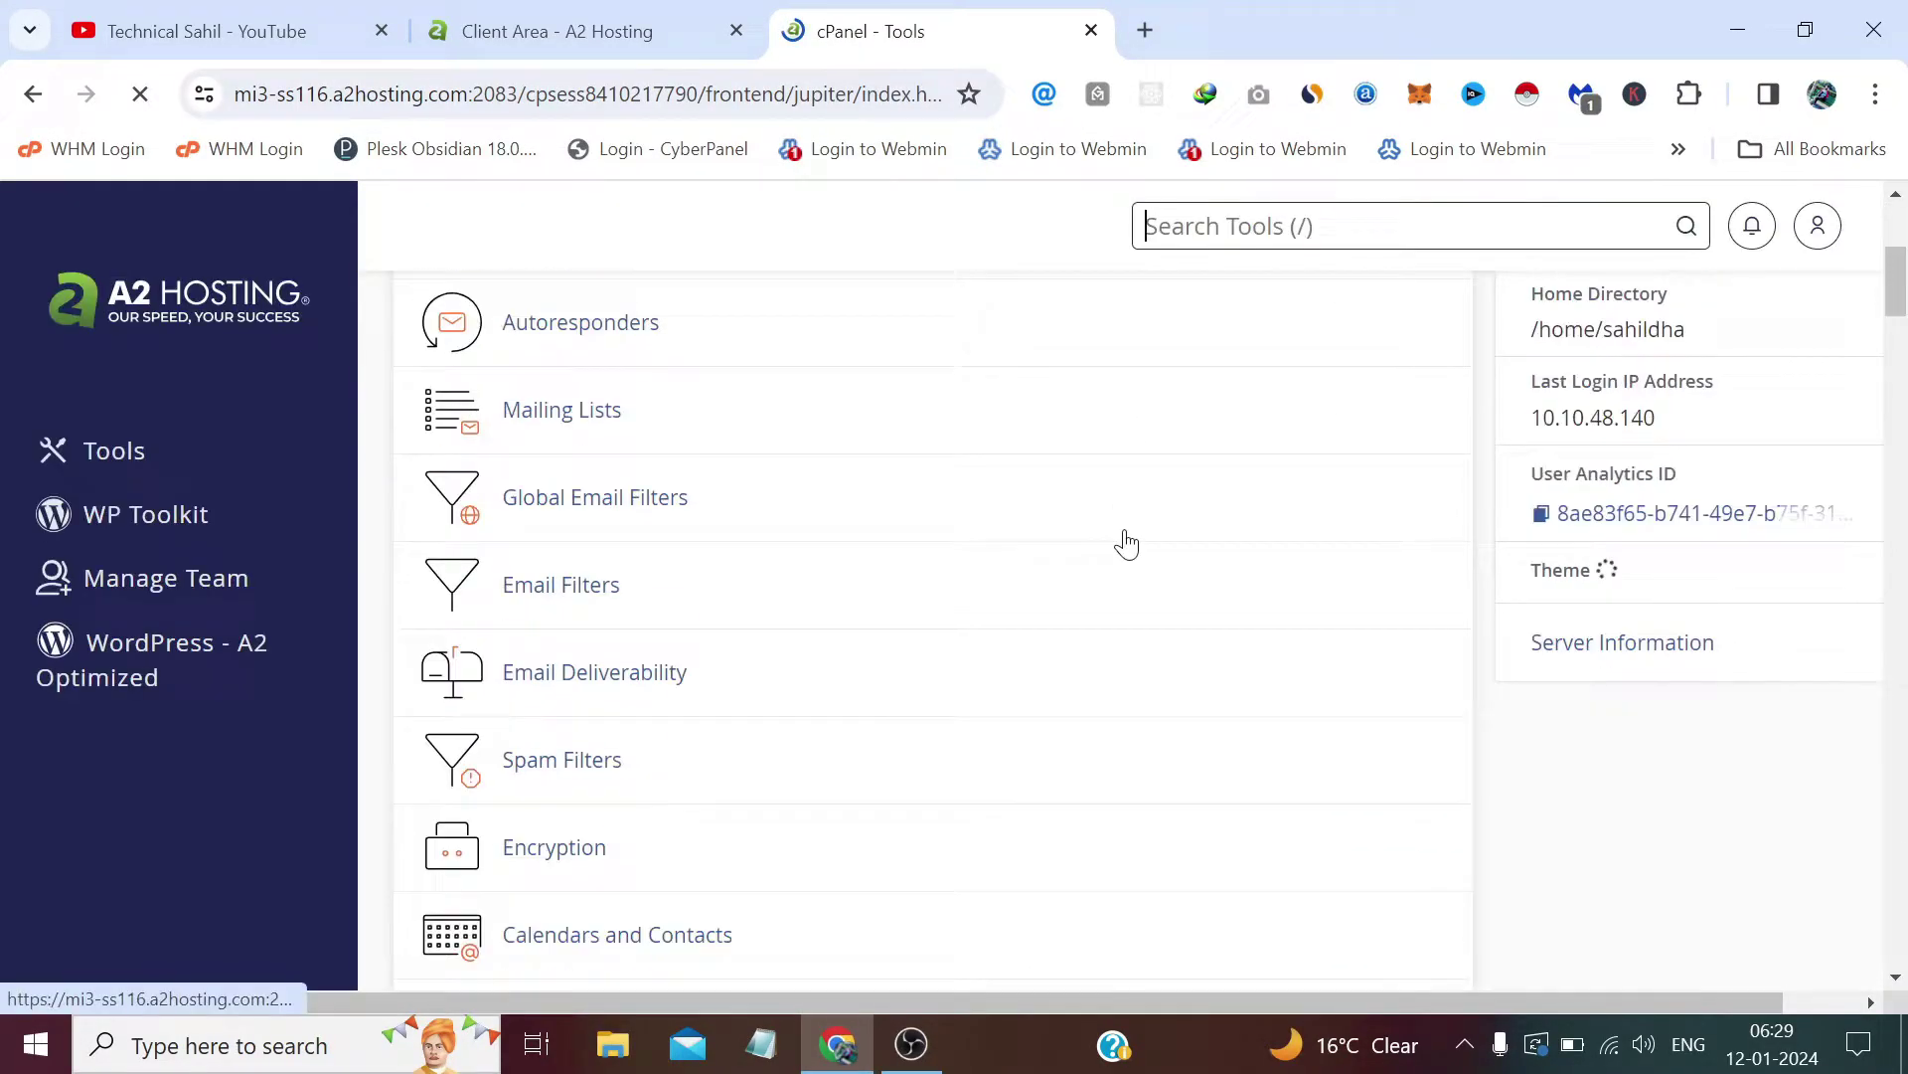
scroll(1125, 536, "down", 13)
scroll(814, 477, "up", 6)
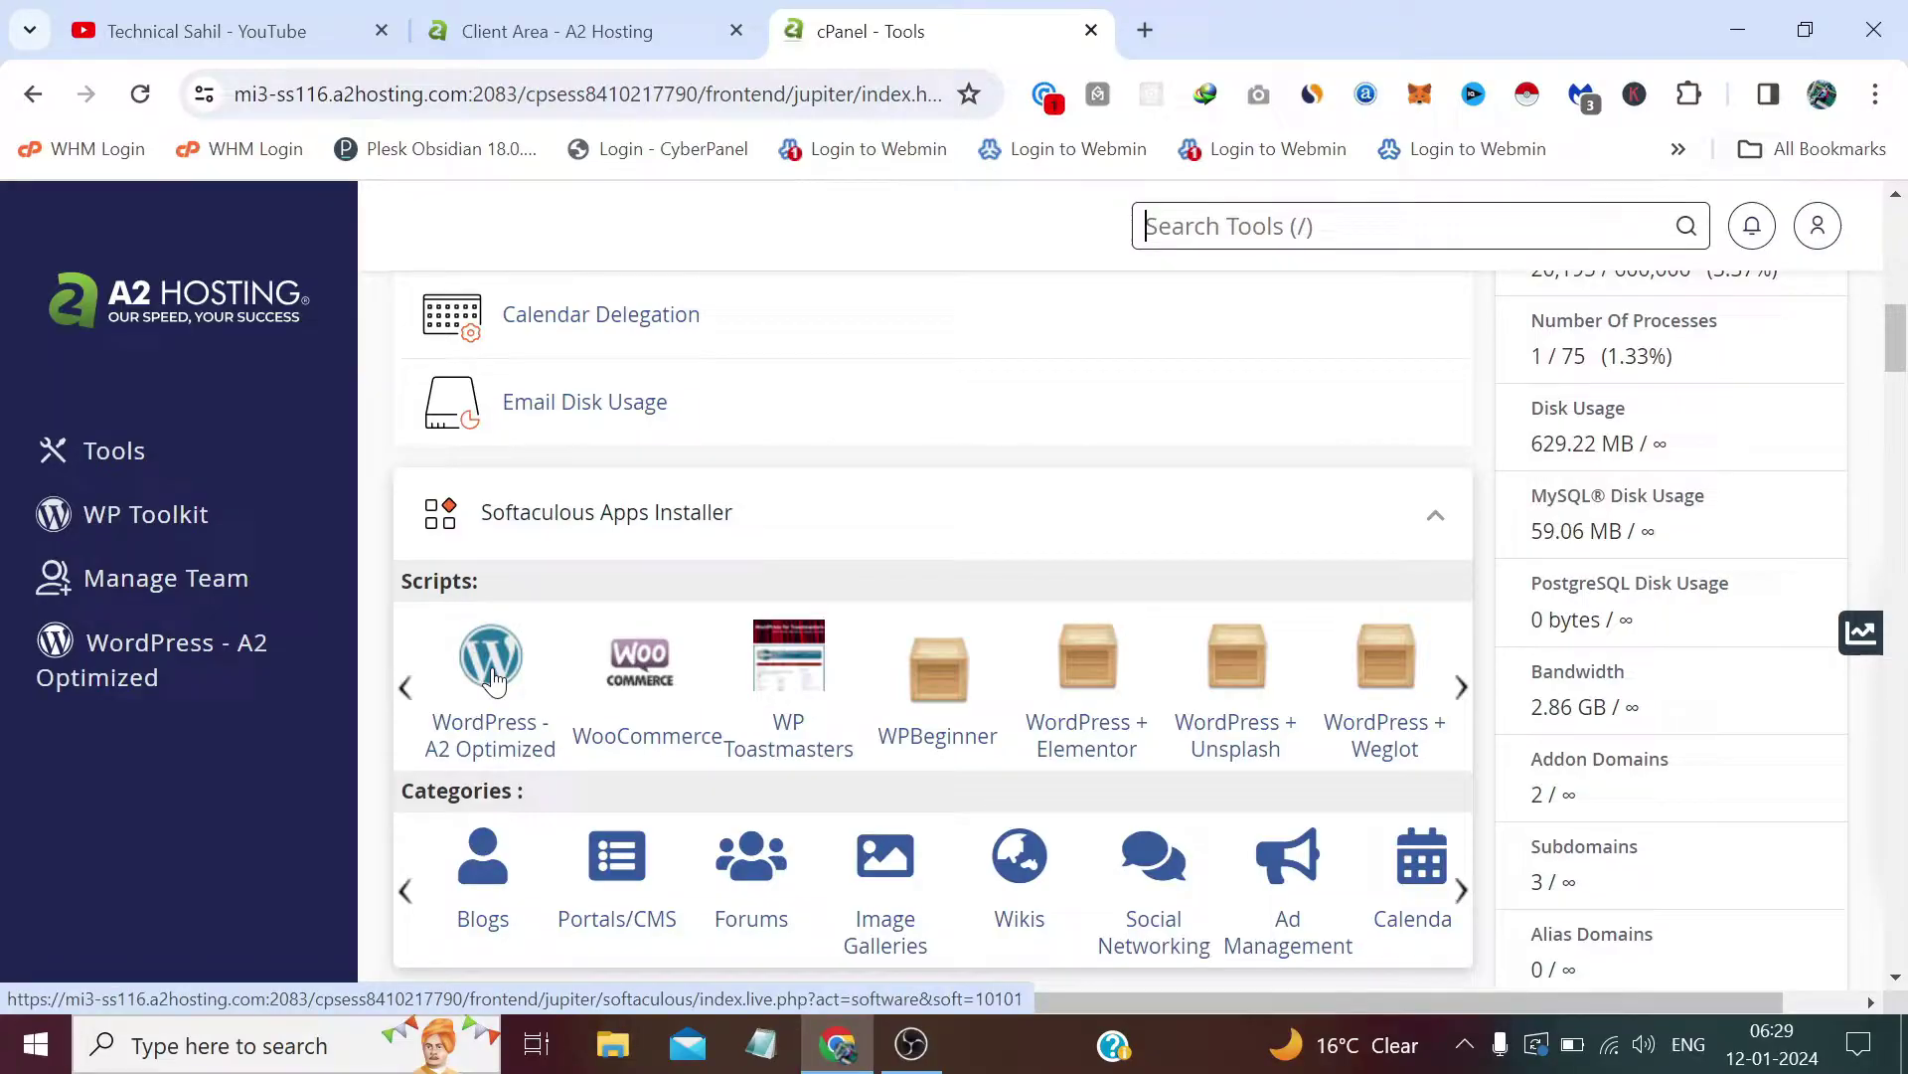
Step: Open the WordPress - A2 Optimized install form and choose mohit.digitalsahil.com as the installation domain
left_click(493, 661)
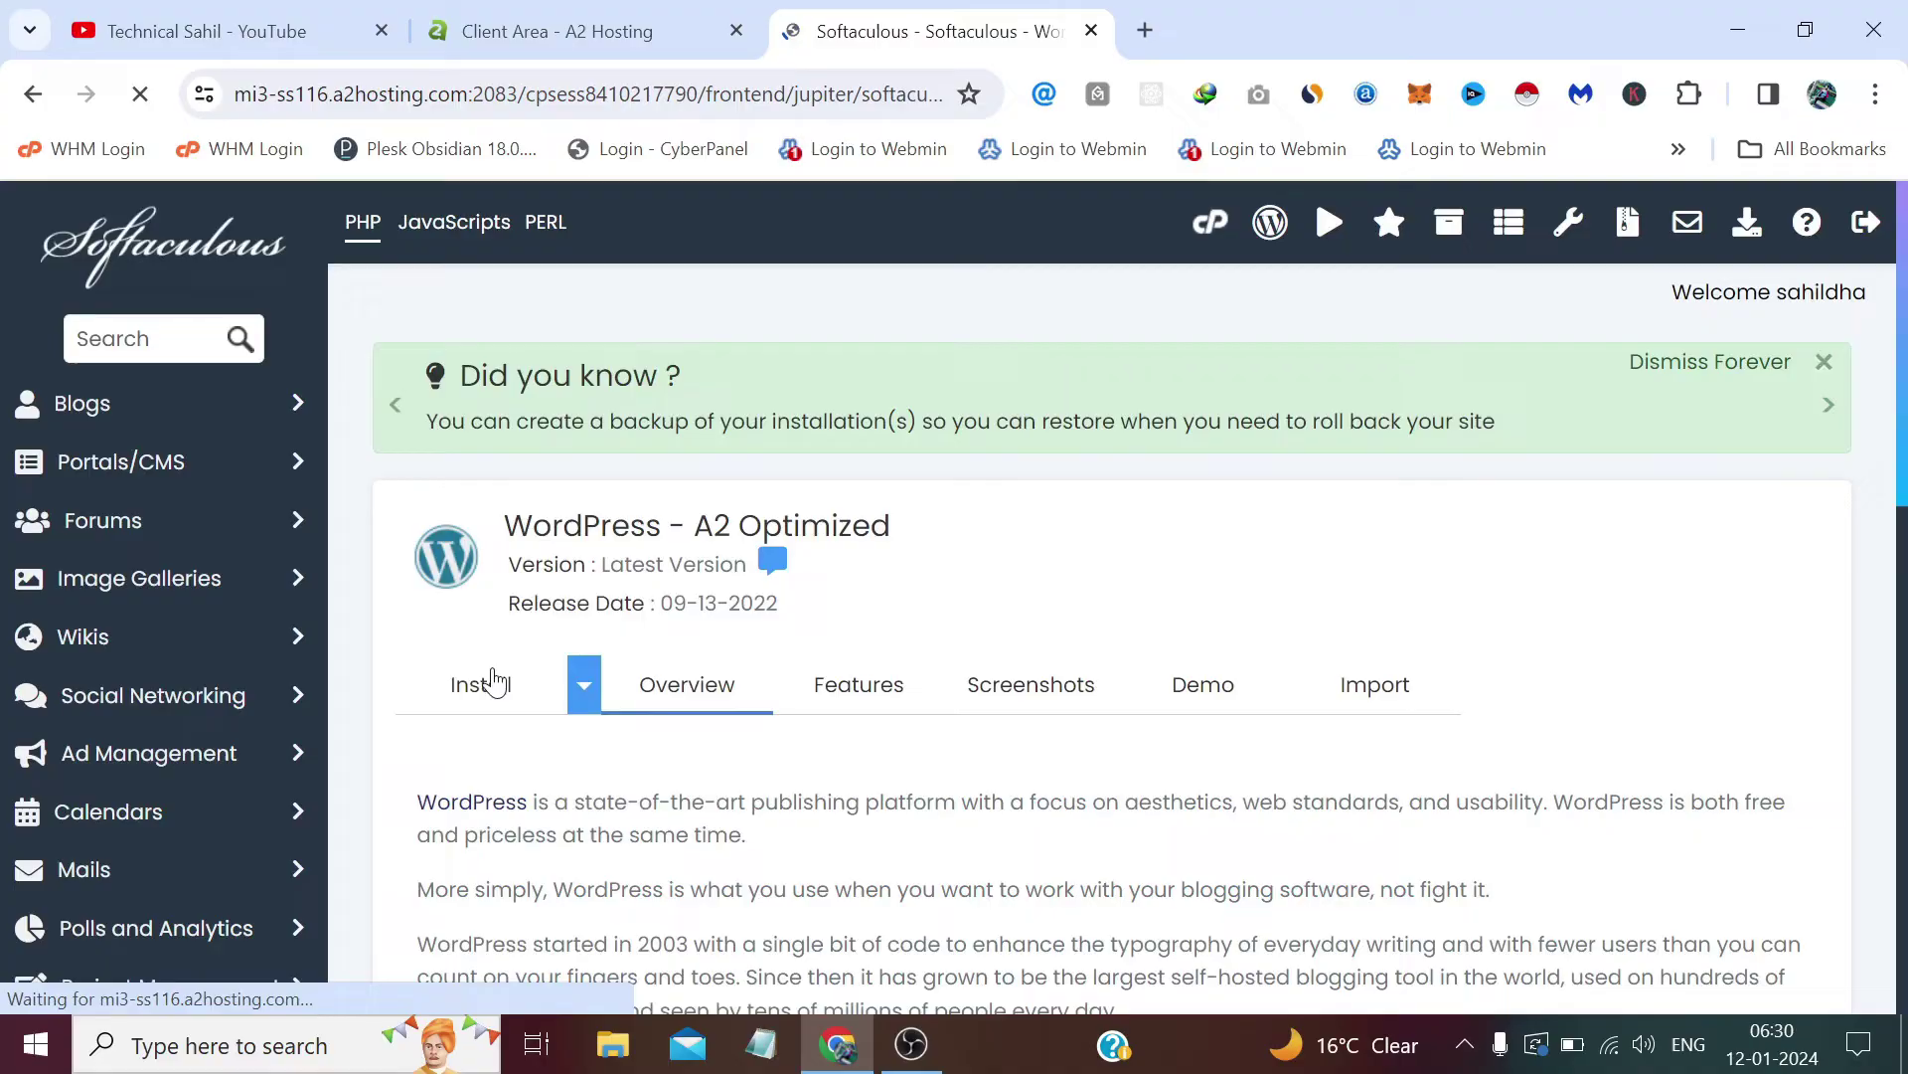
left_click(502, 744)
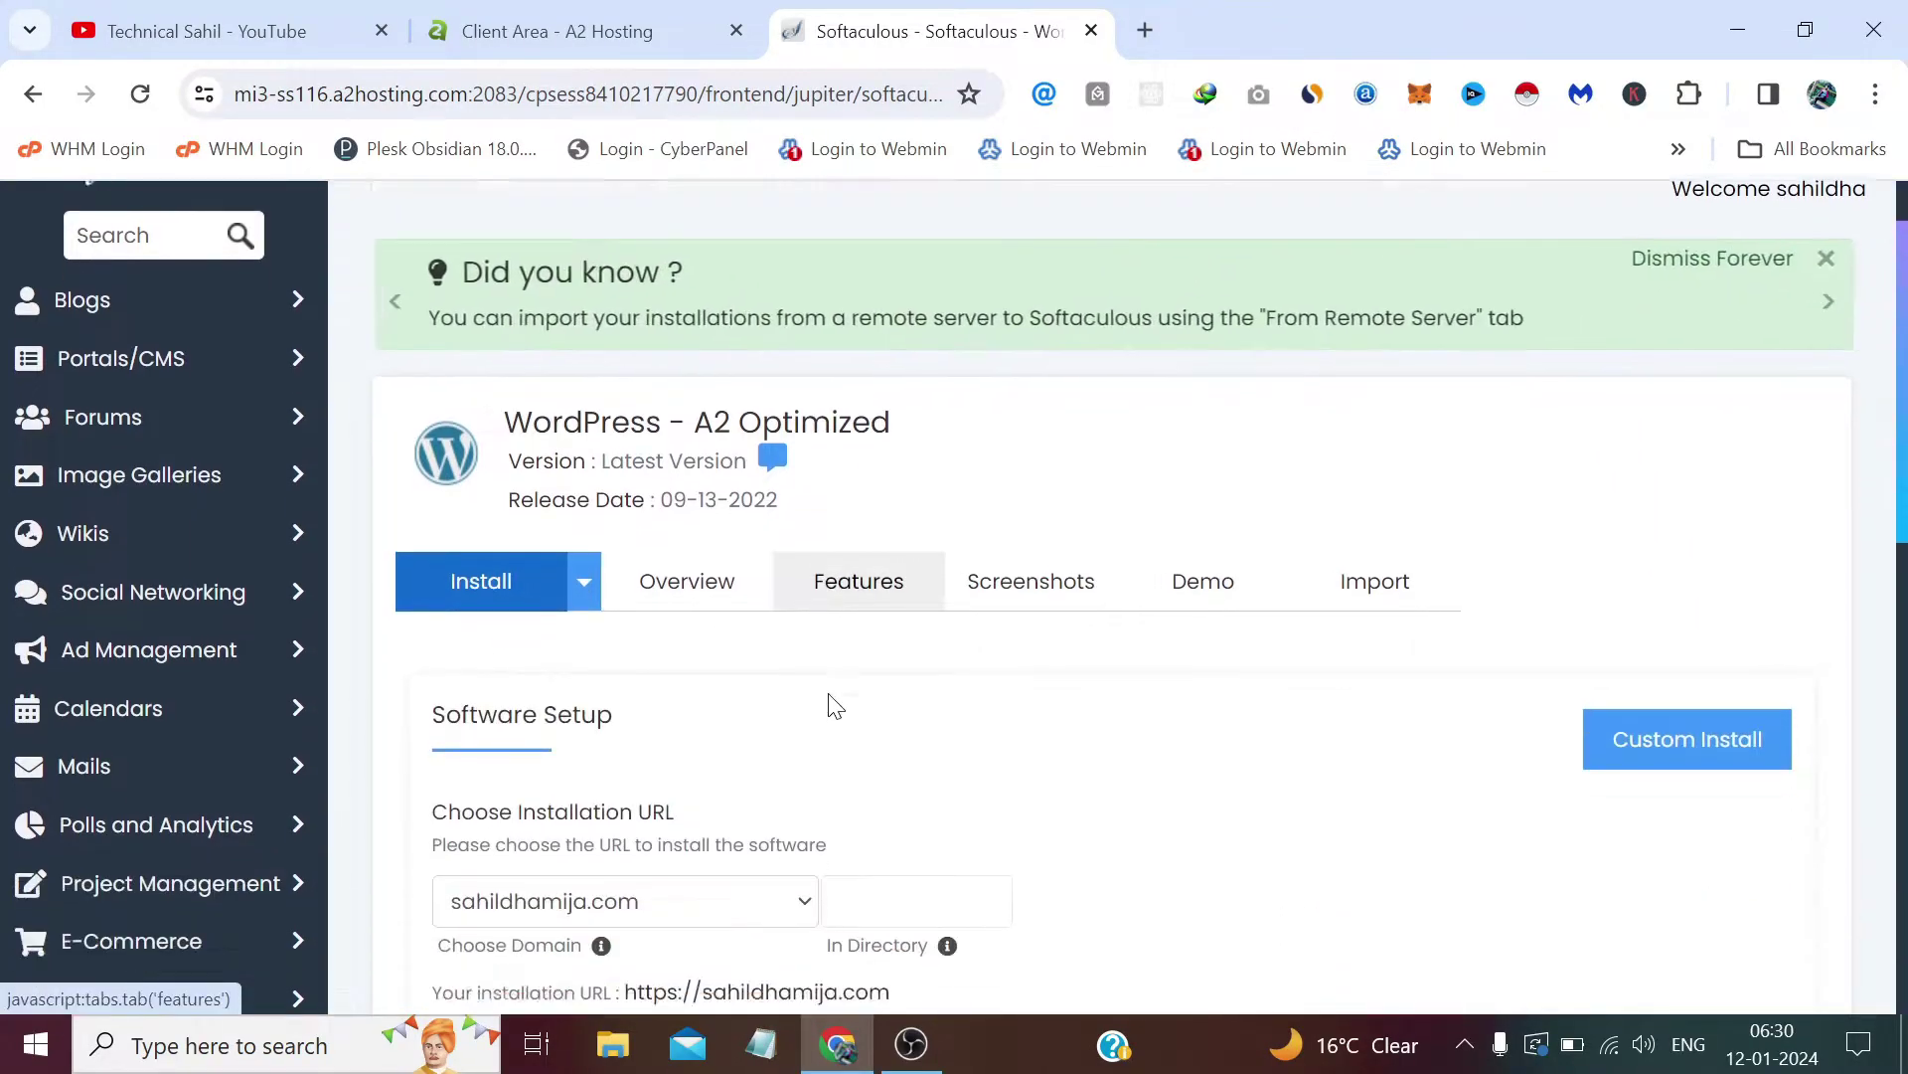
scroll(811, 686, "down", 4)
left_click(750, 576)
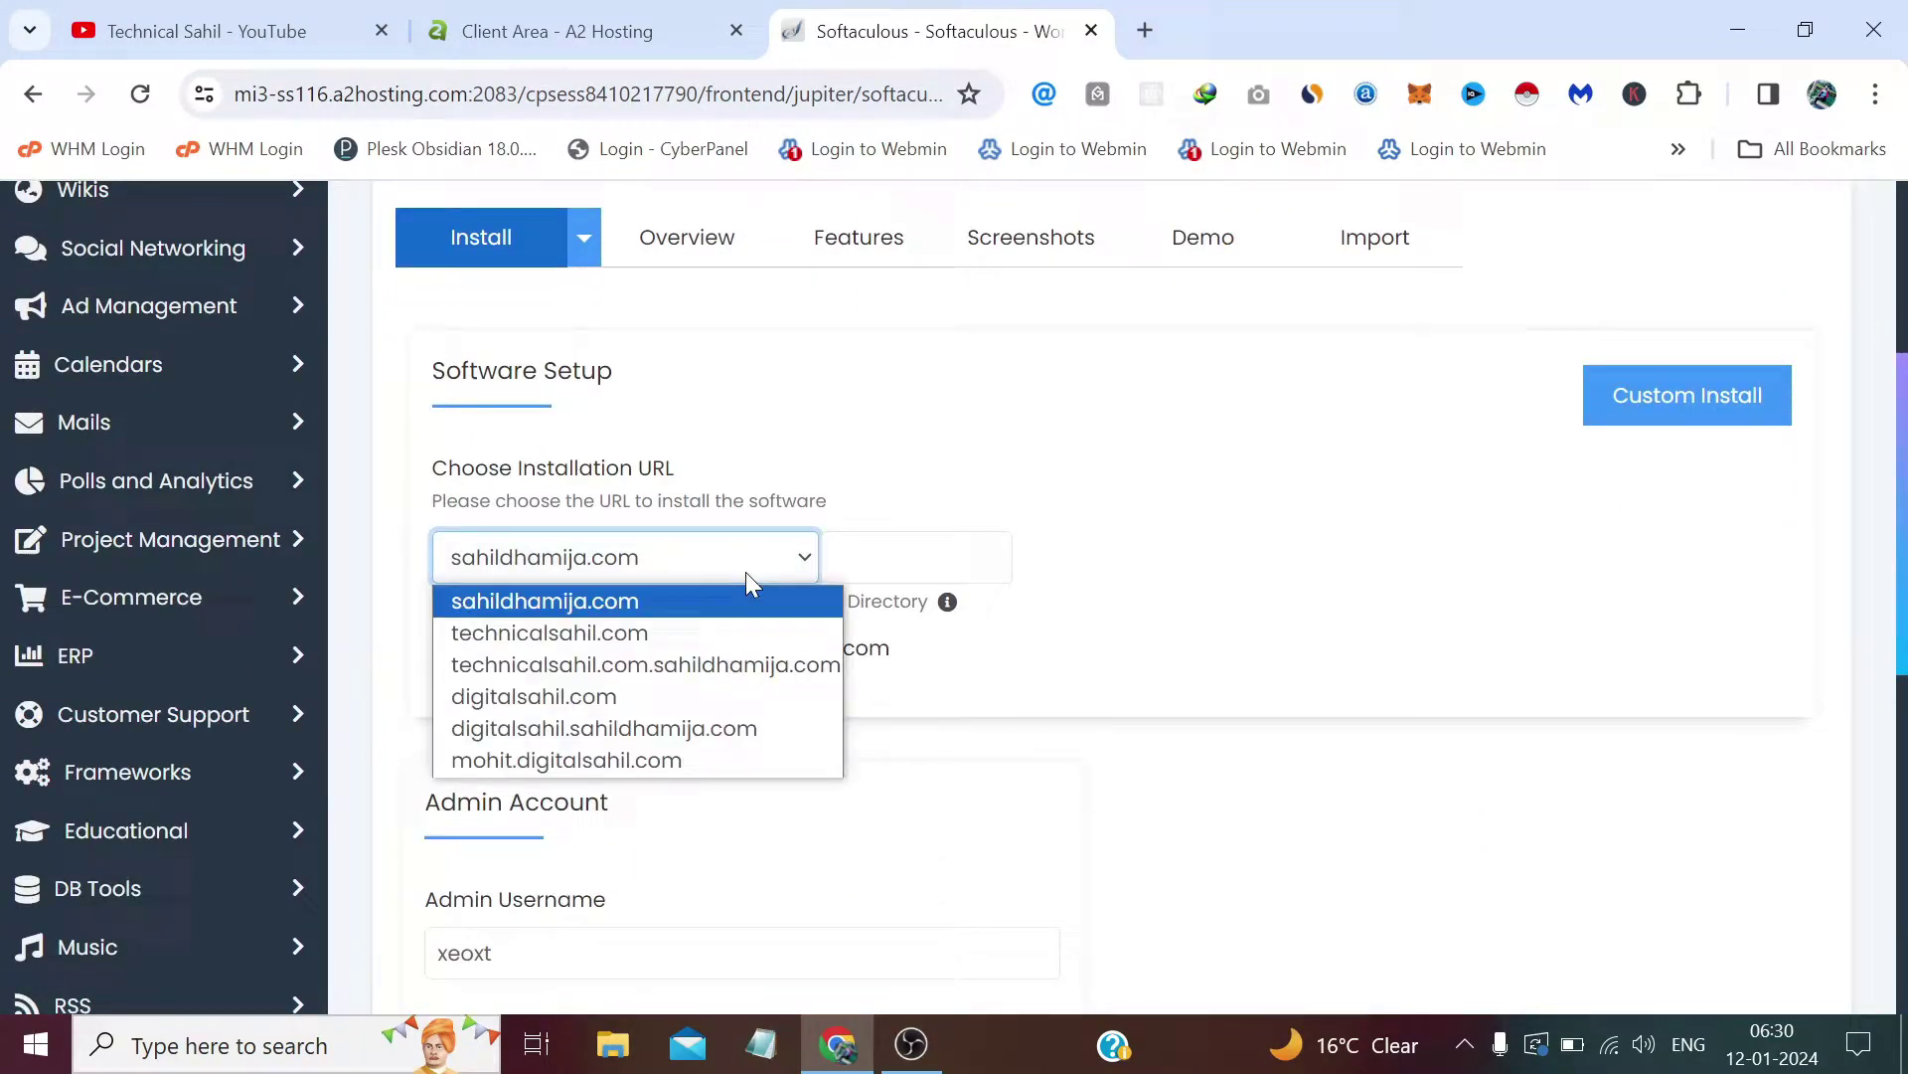
left_click(636, 760)
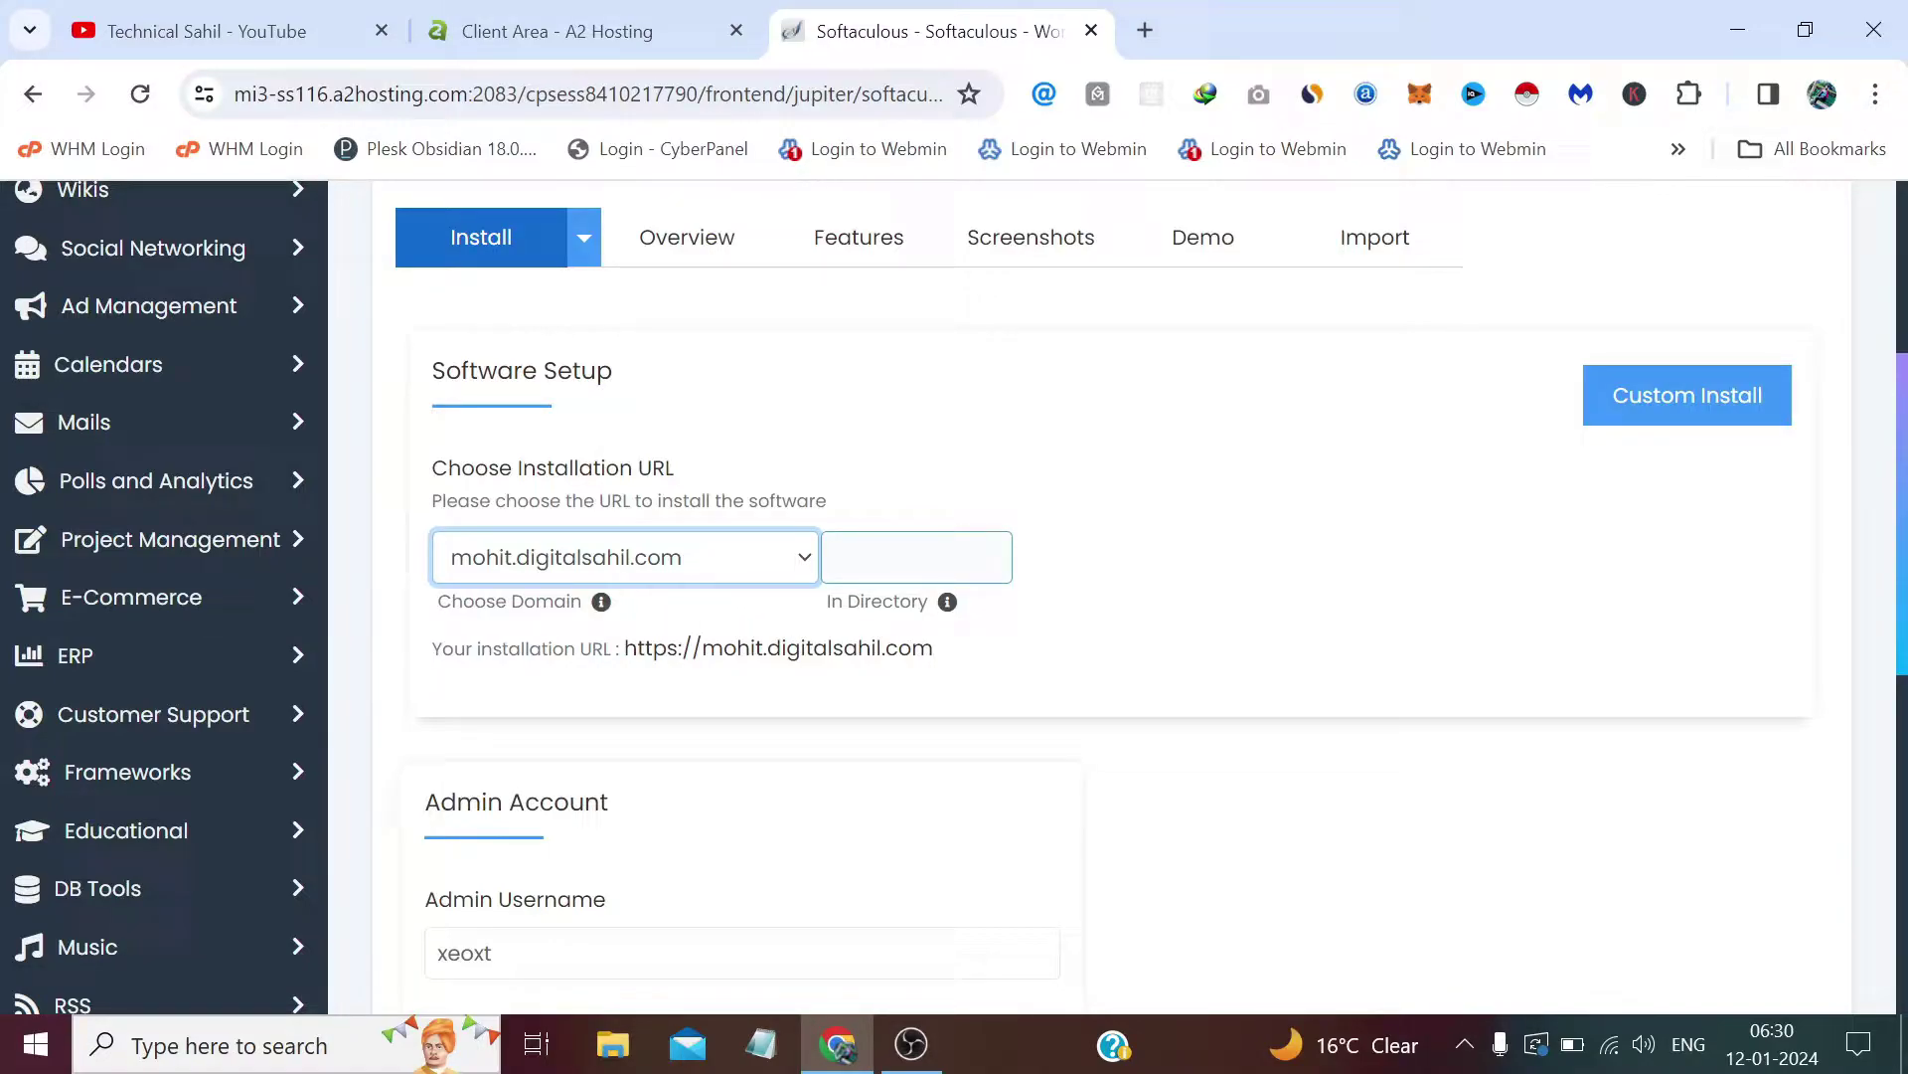
left_click(1180, 604)
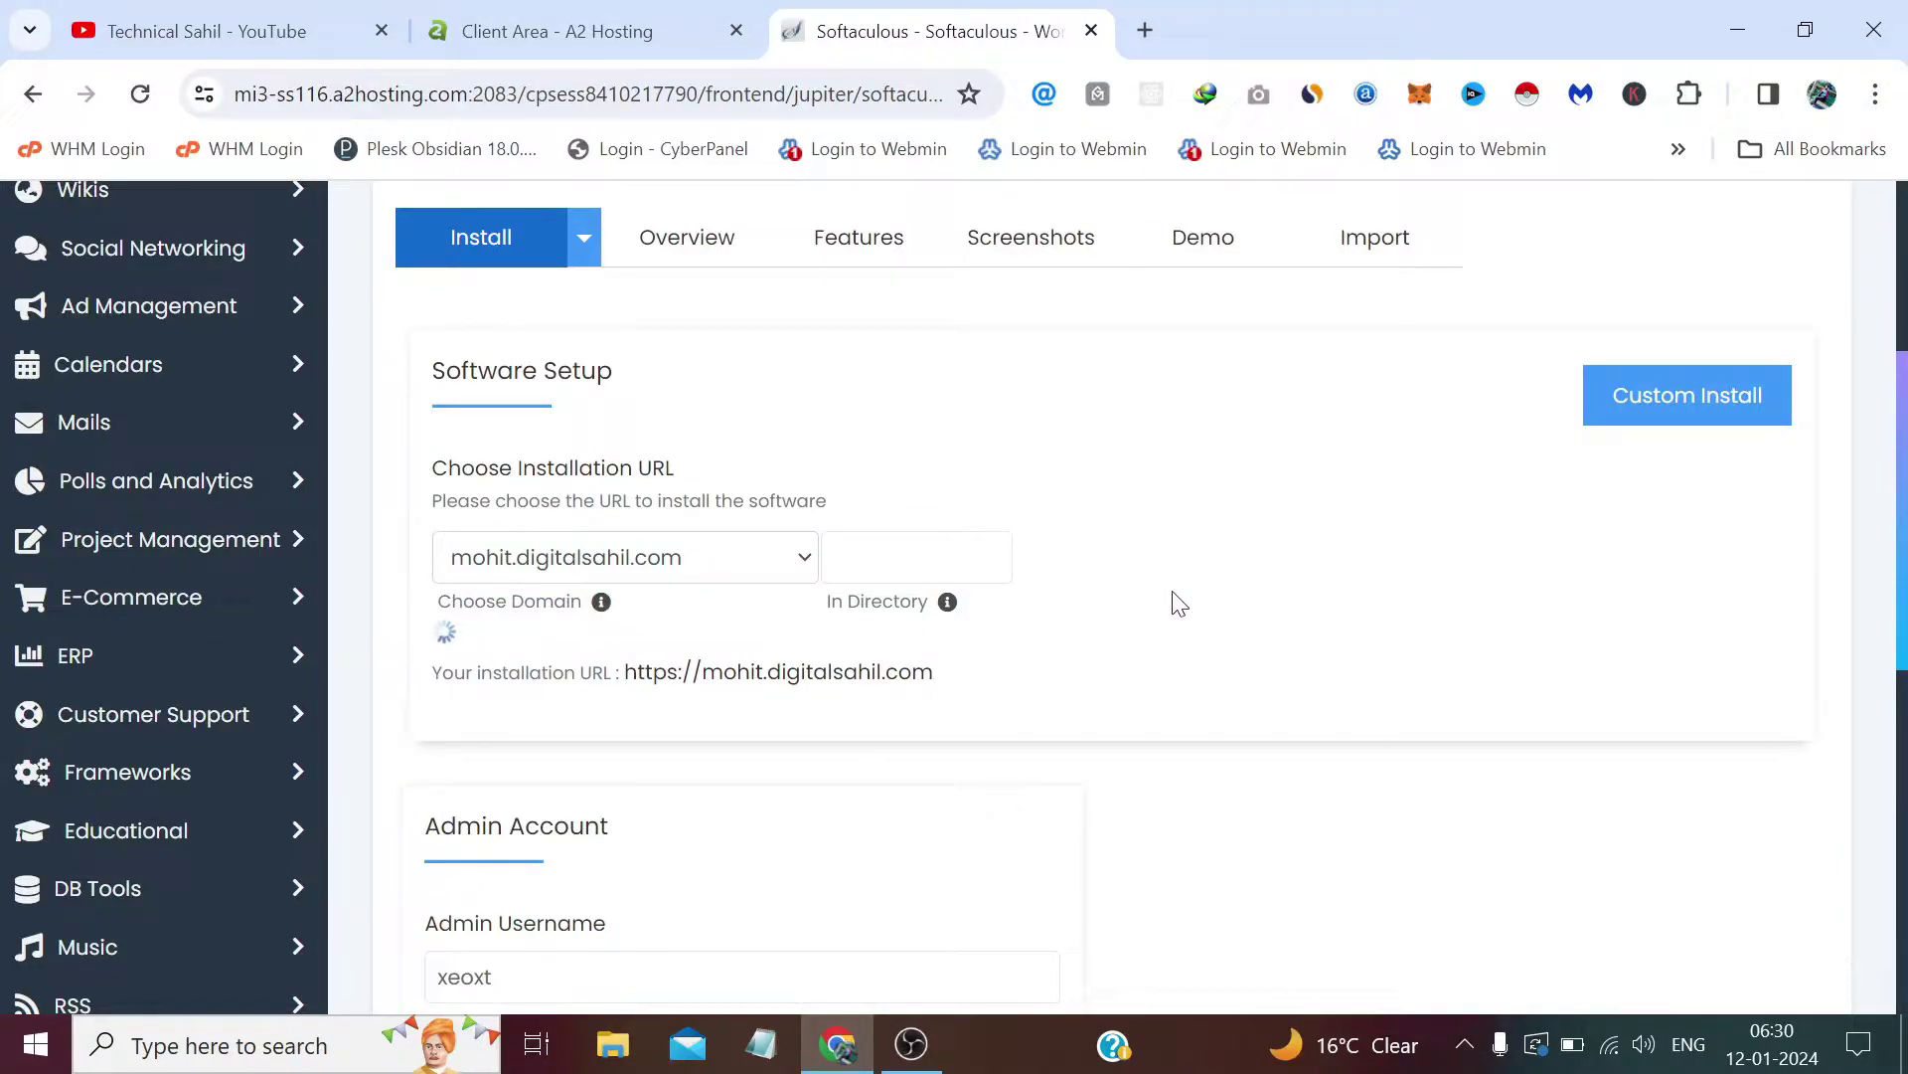
scroll(1180, 603, "down", 6)
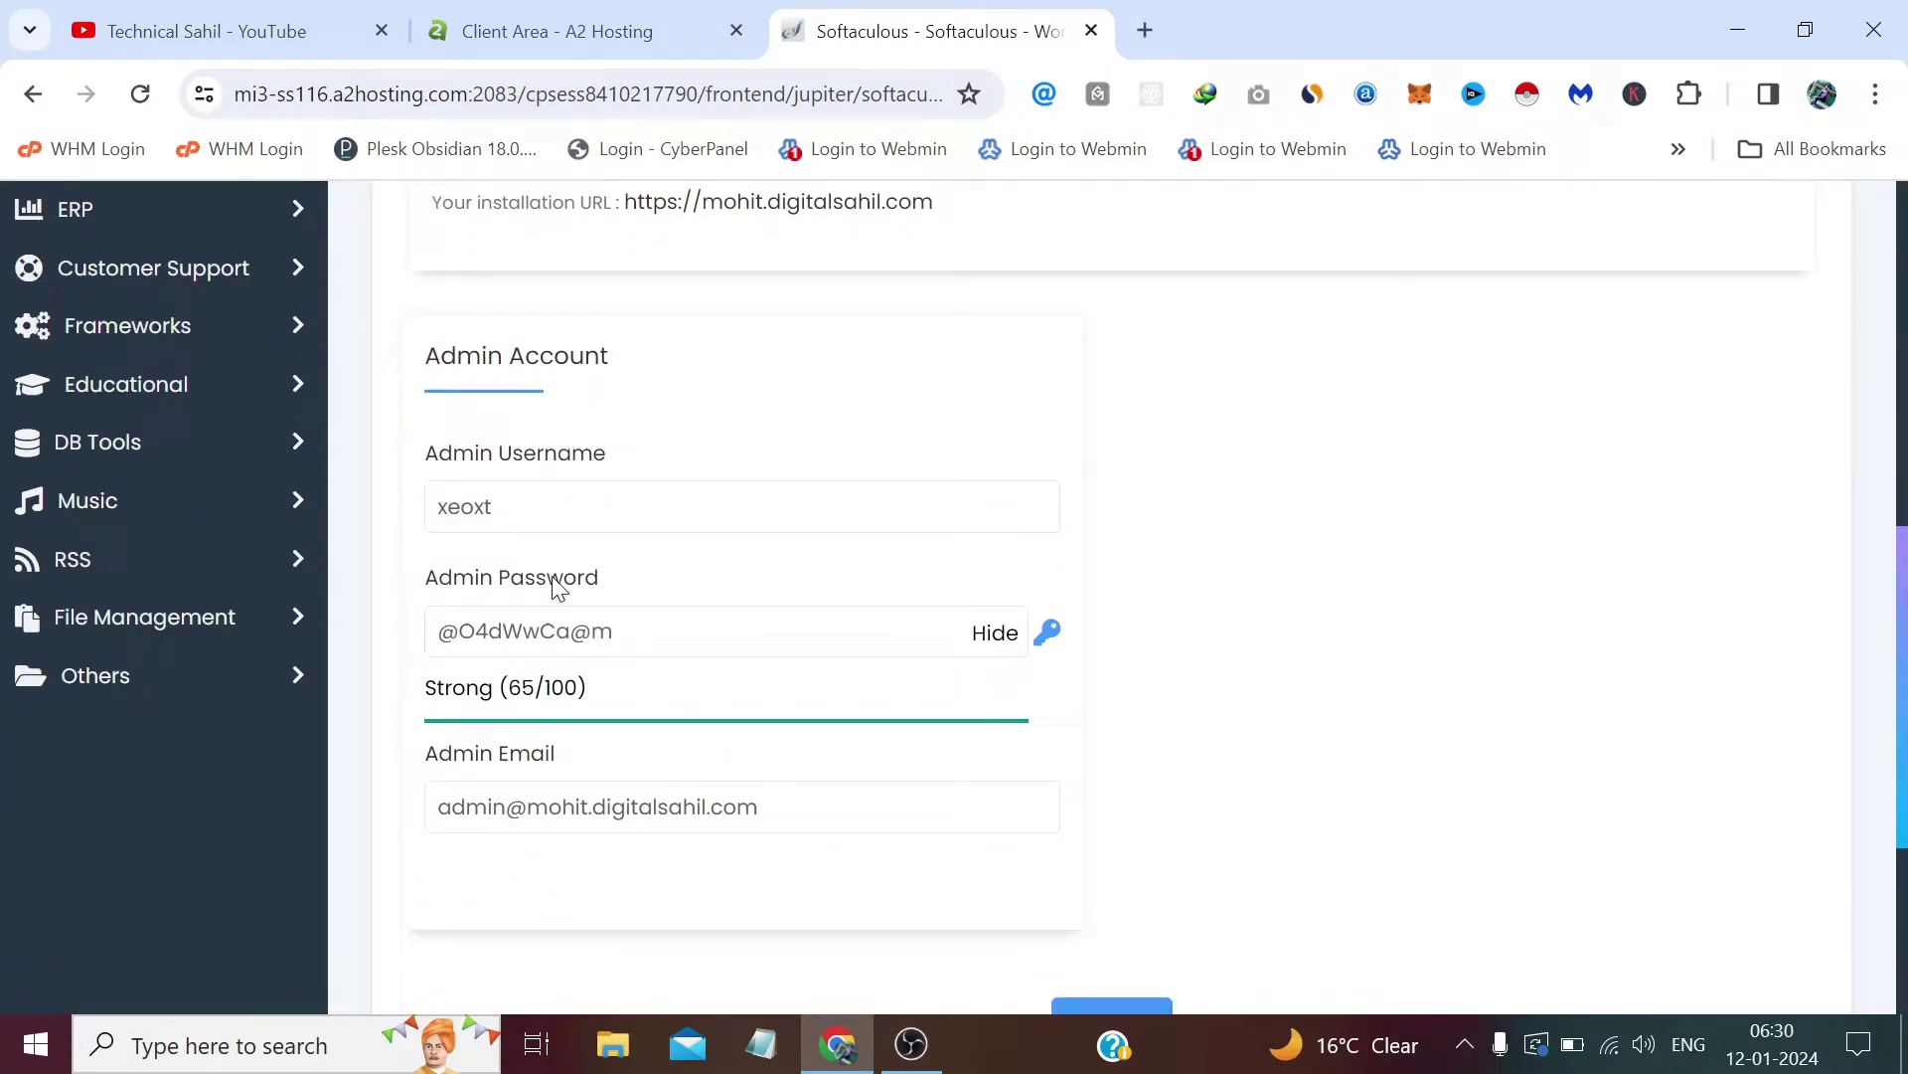
Step: Set the admin username to 'admin' and paste the generated password into Notepad for safekeeping
double_click(464, 356)
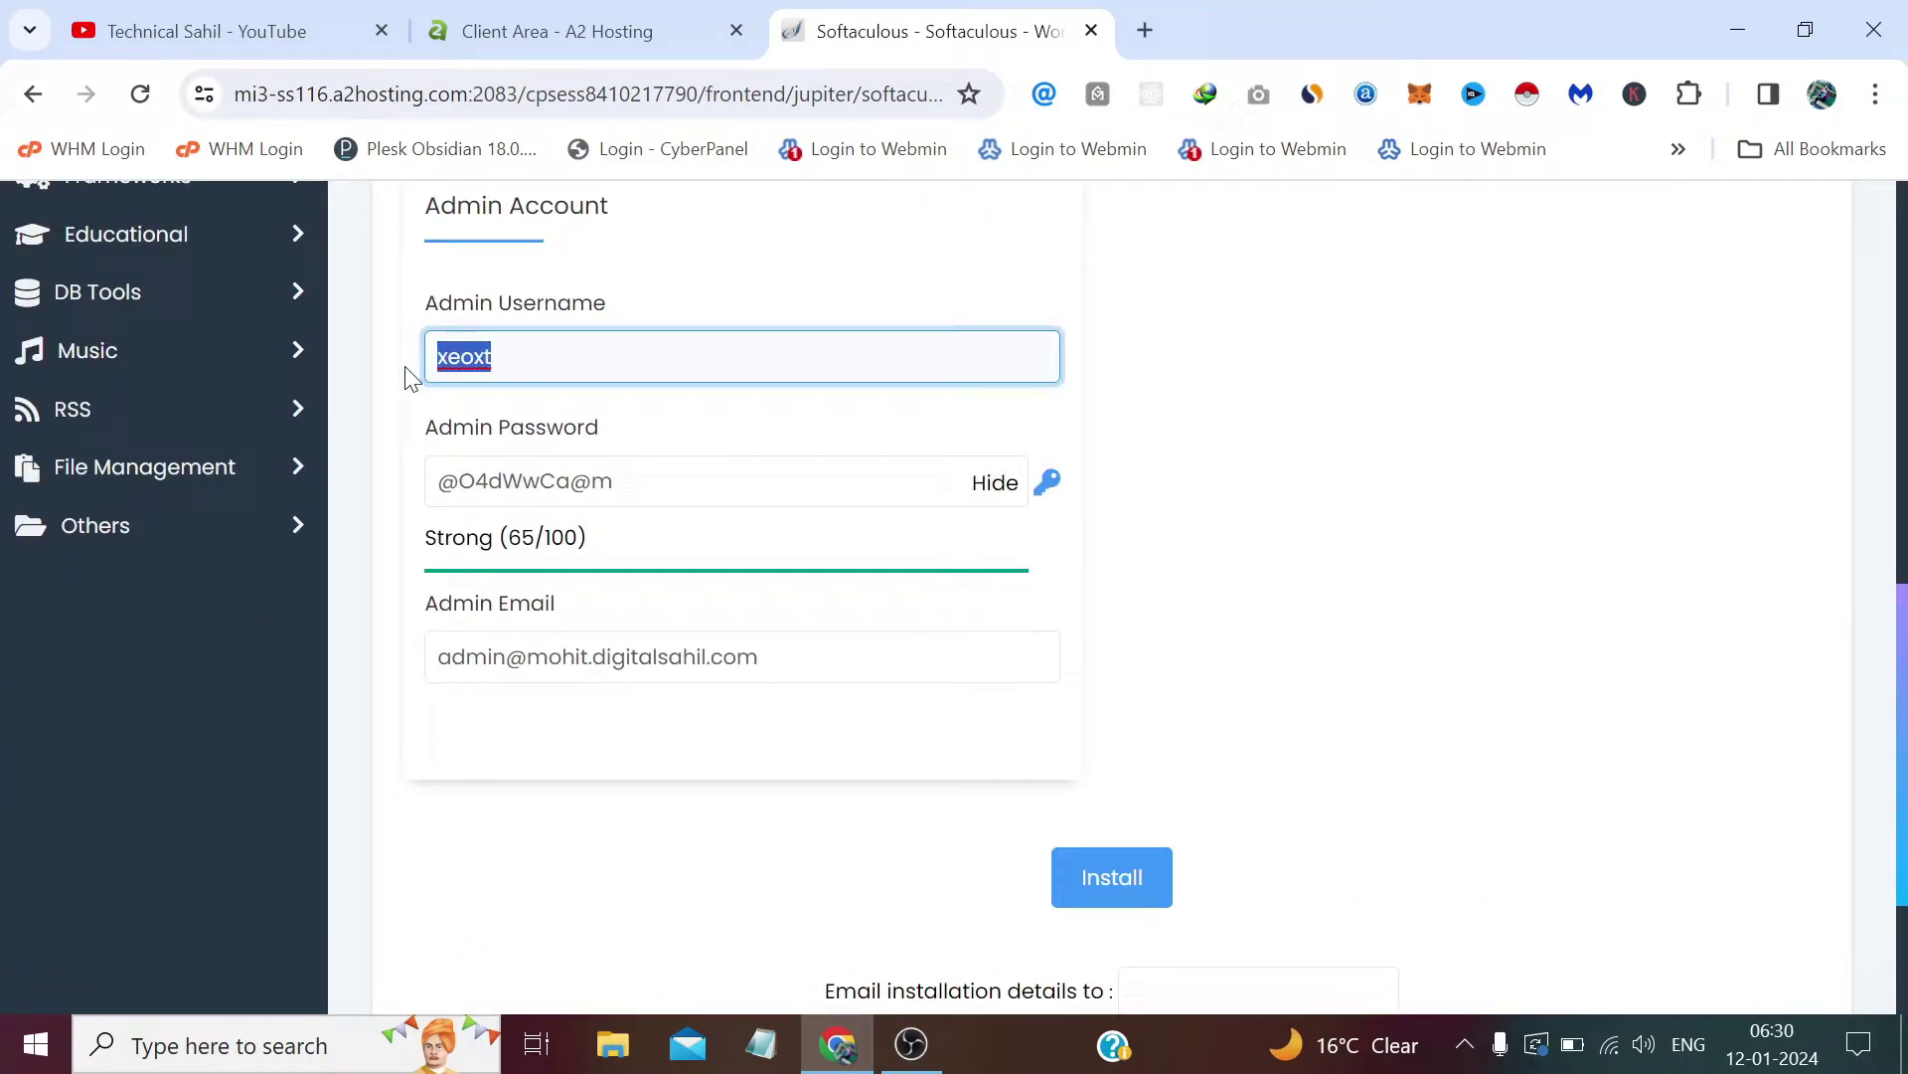
type("admin")
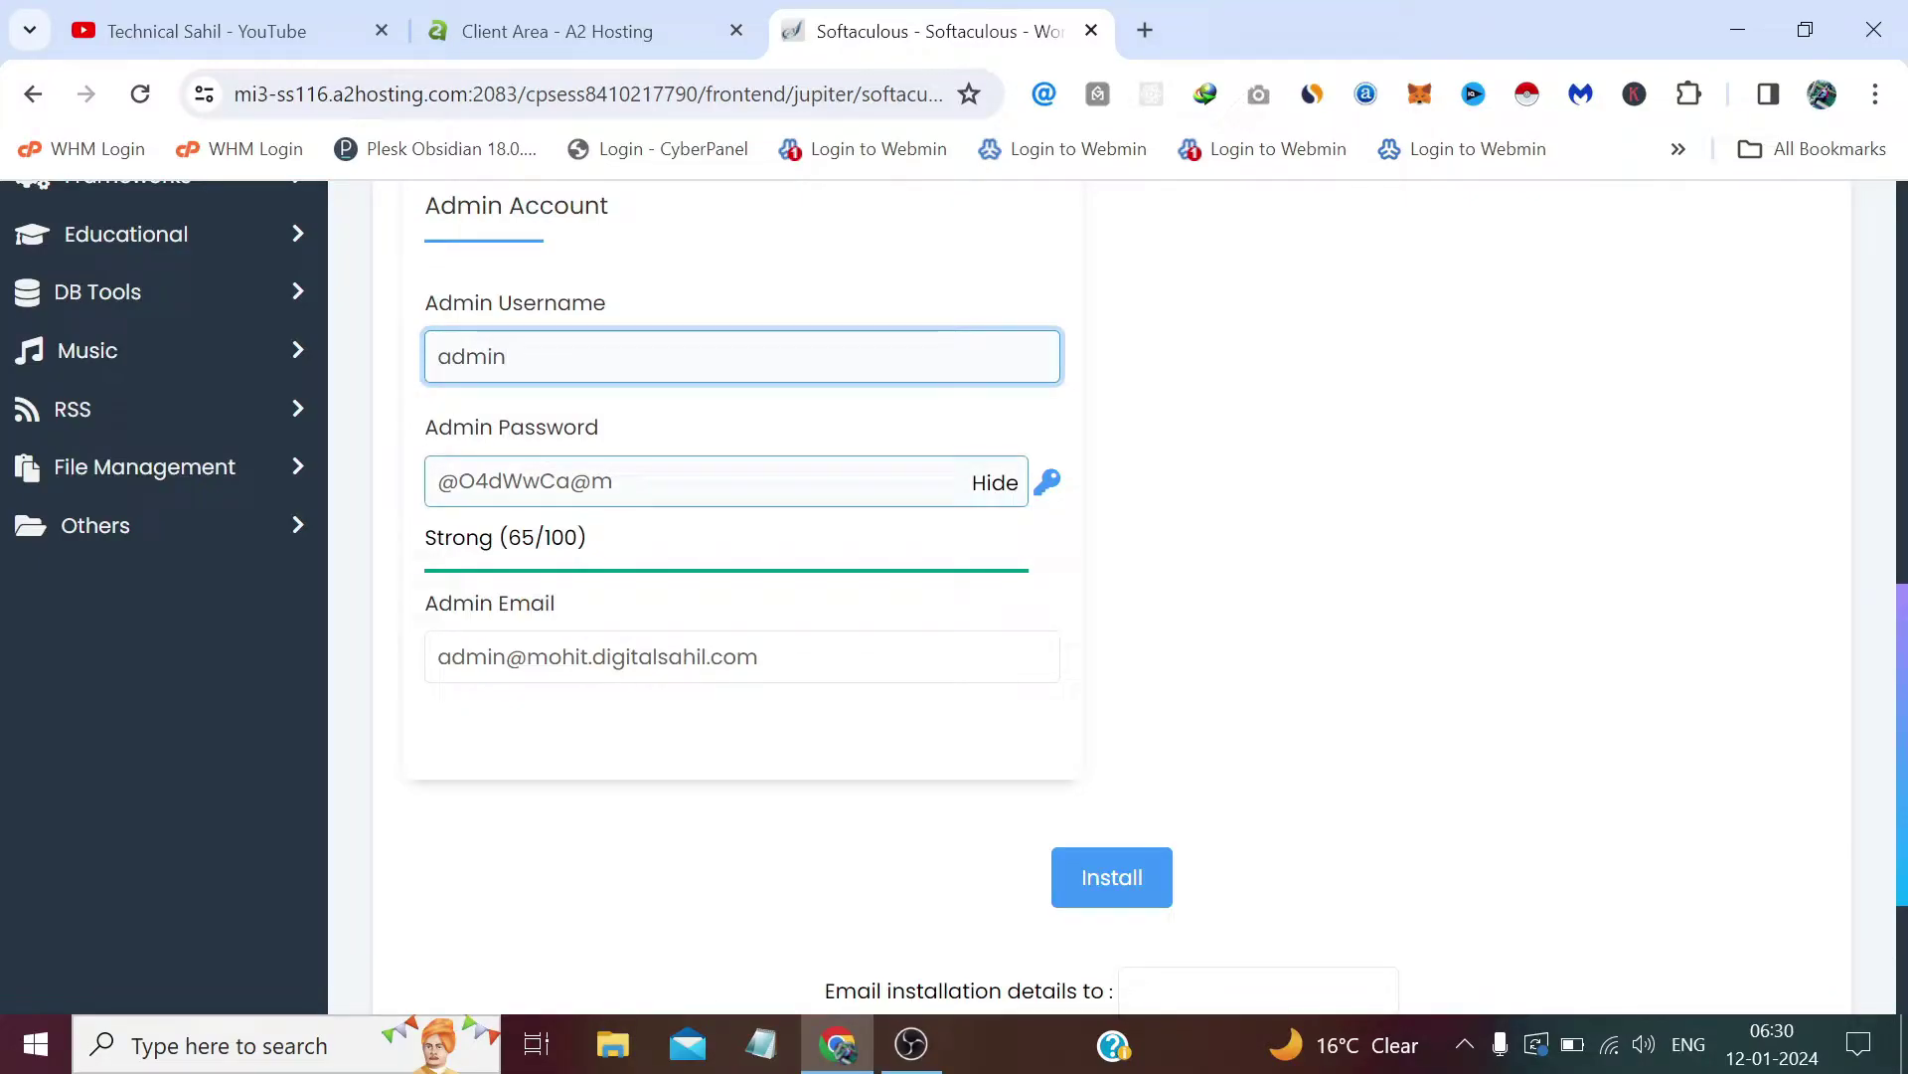
key("Tab")
key("ctrl+c")
right_click(469, 478)
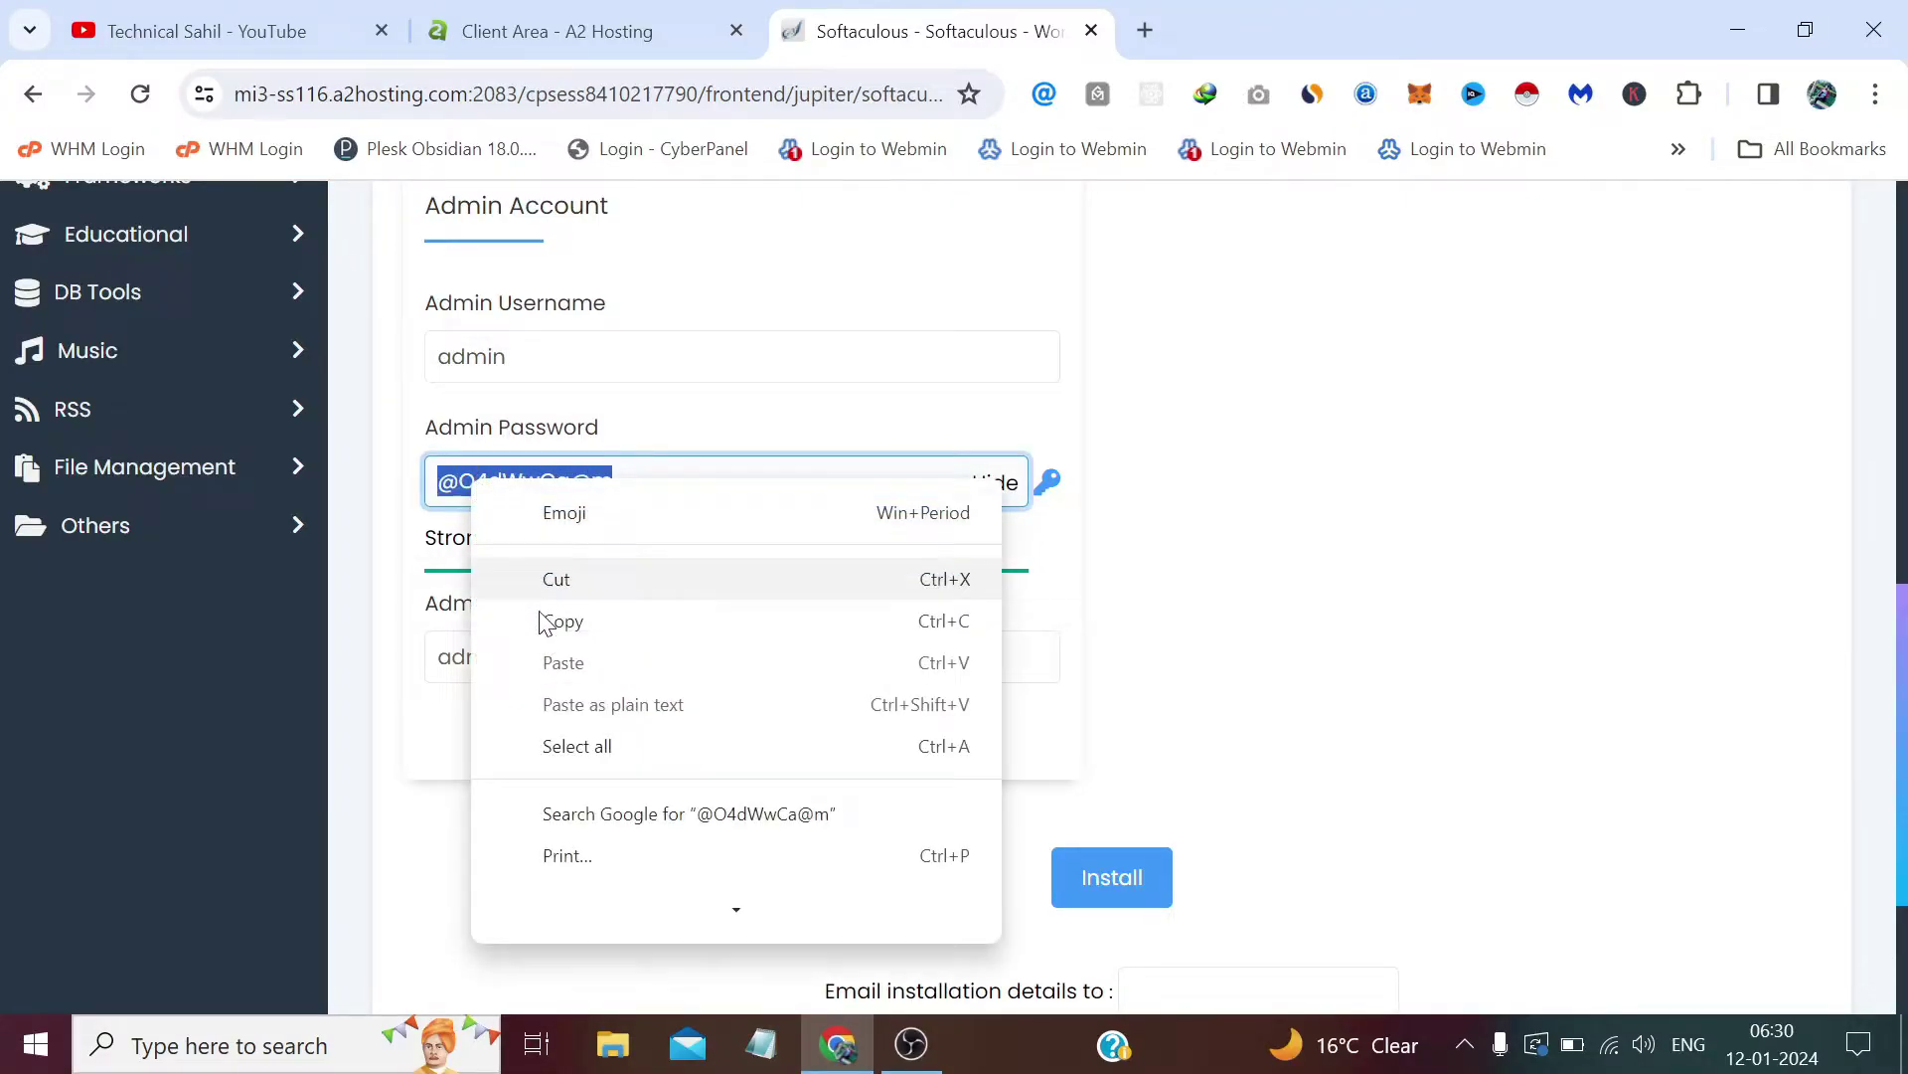
left_click(558, 618)
left_click(763, 1044)
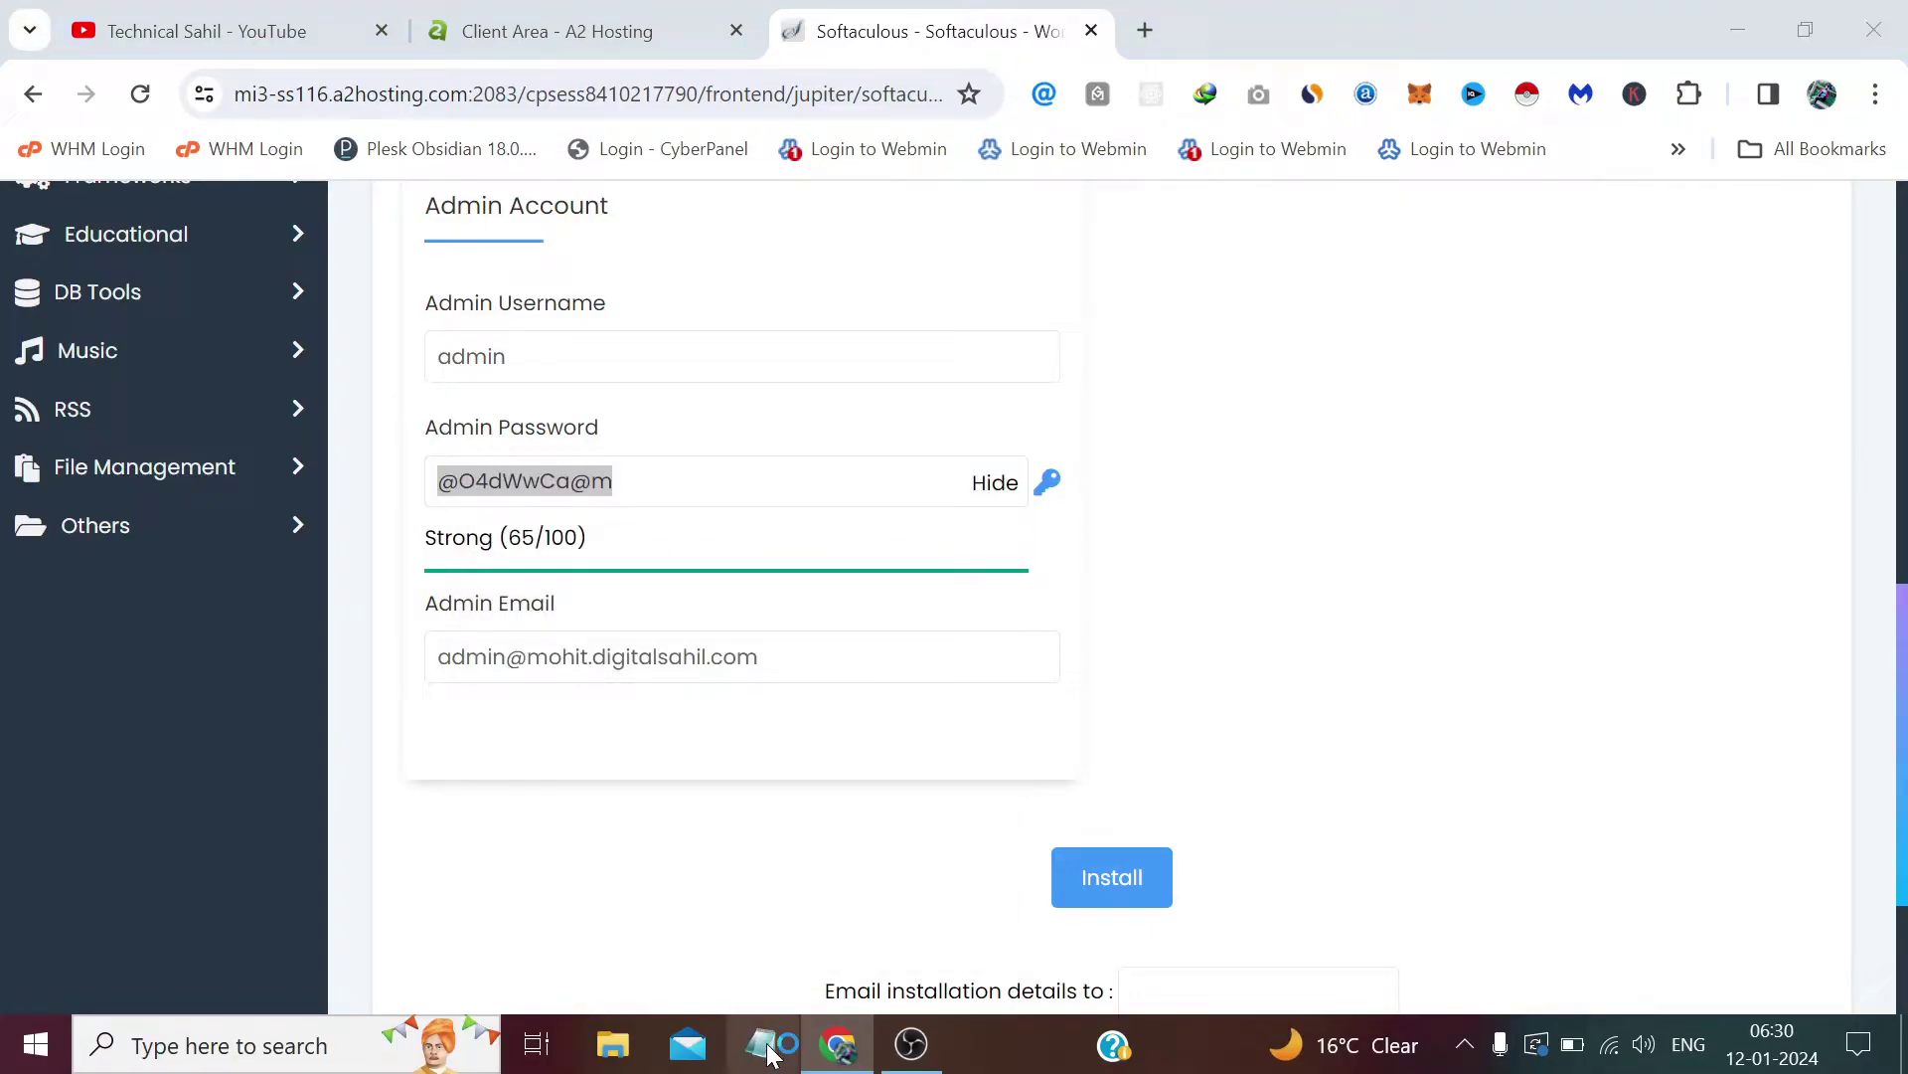
right_click(792, 424)
left_click(876, 539)
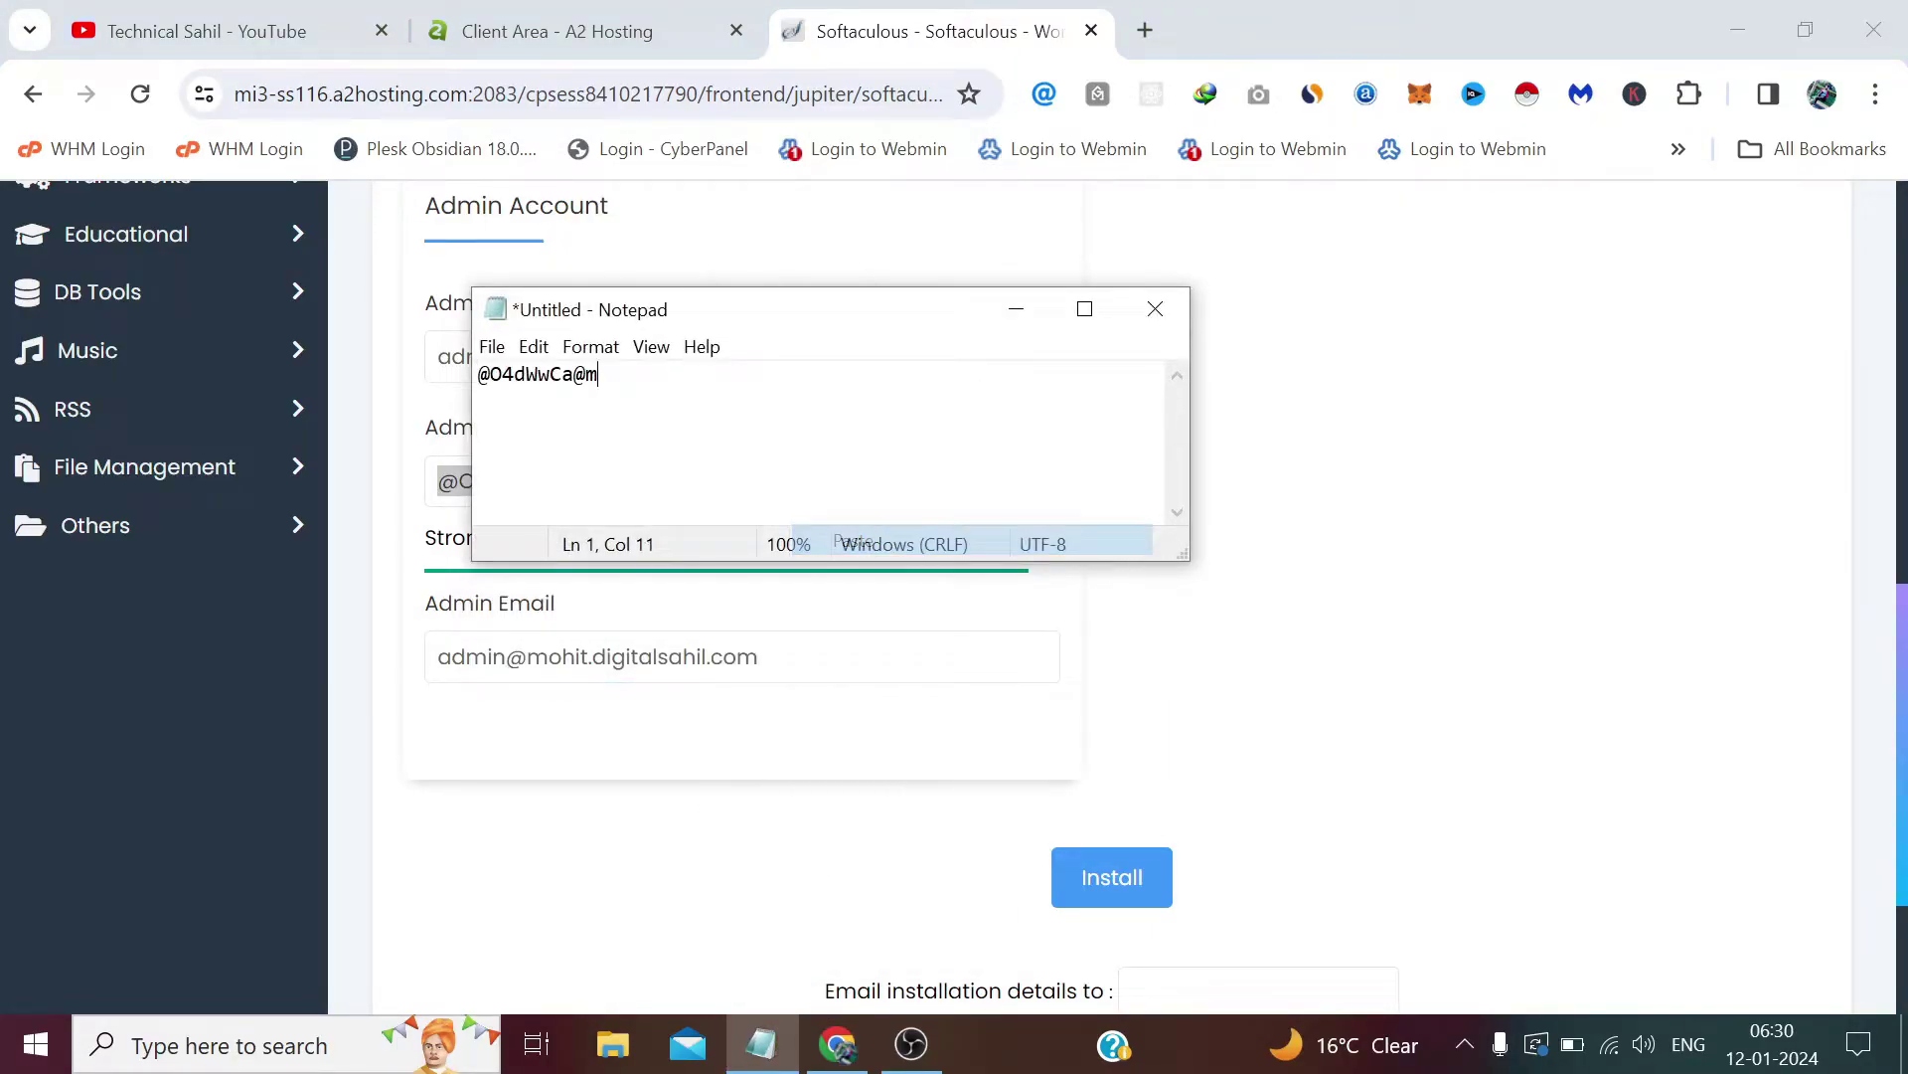
left_click(1016, 309)
Step: Replace the default Admin Email with the site owner's own e-mail address
left_click(759, 656)
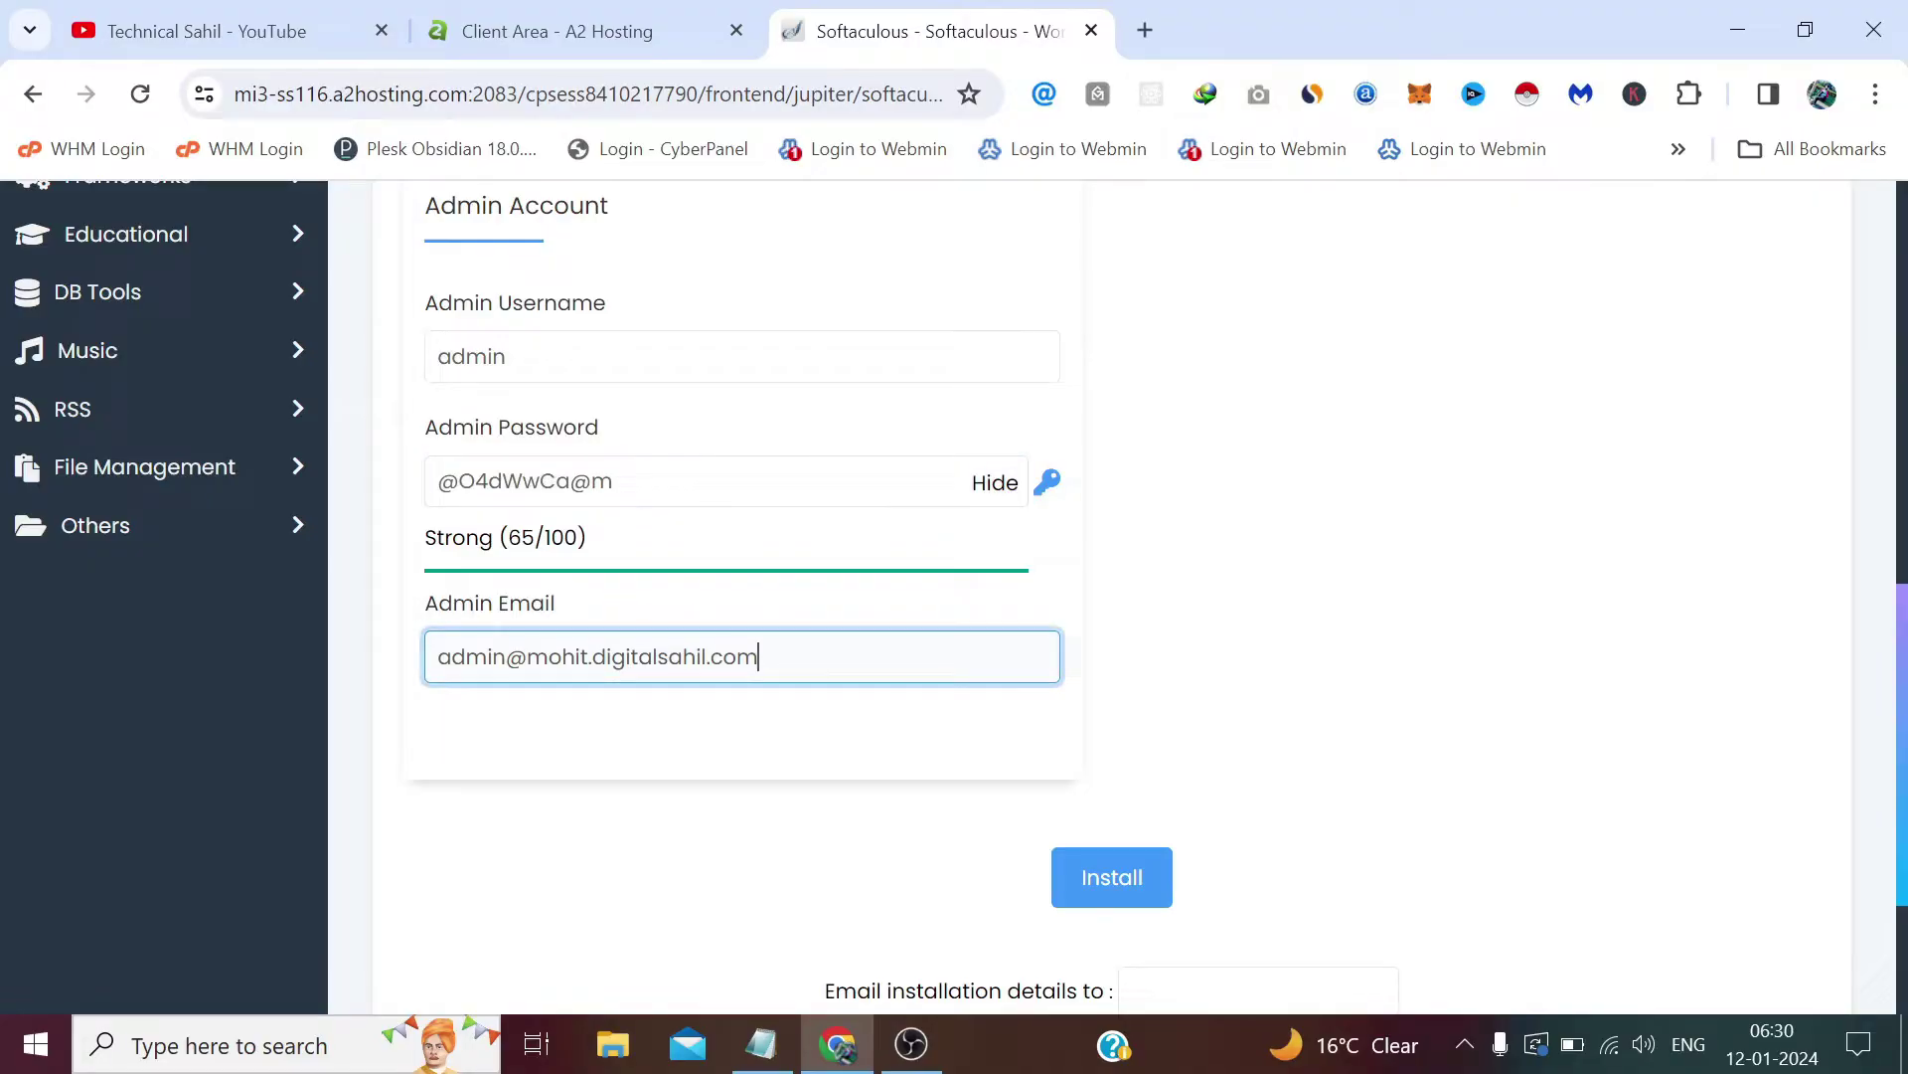
left_click_drag(758, 656, 375, 664)
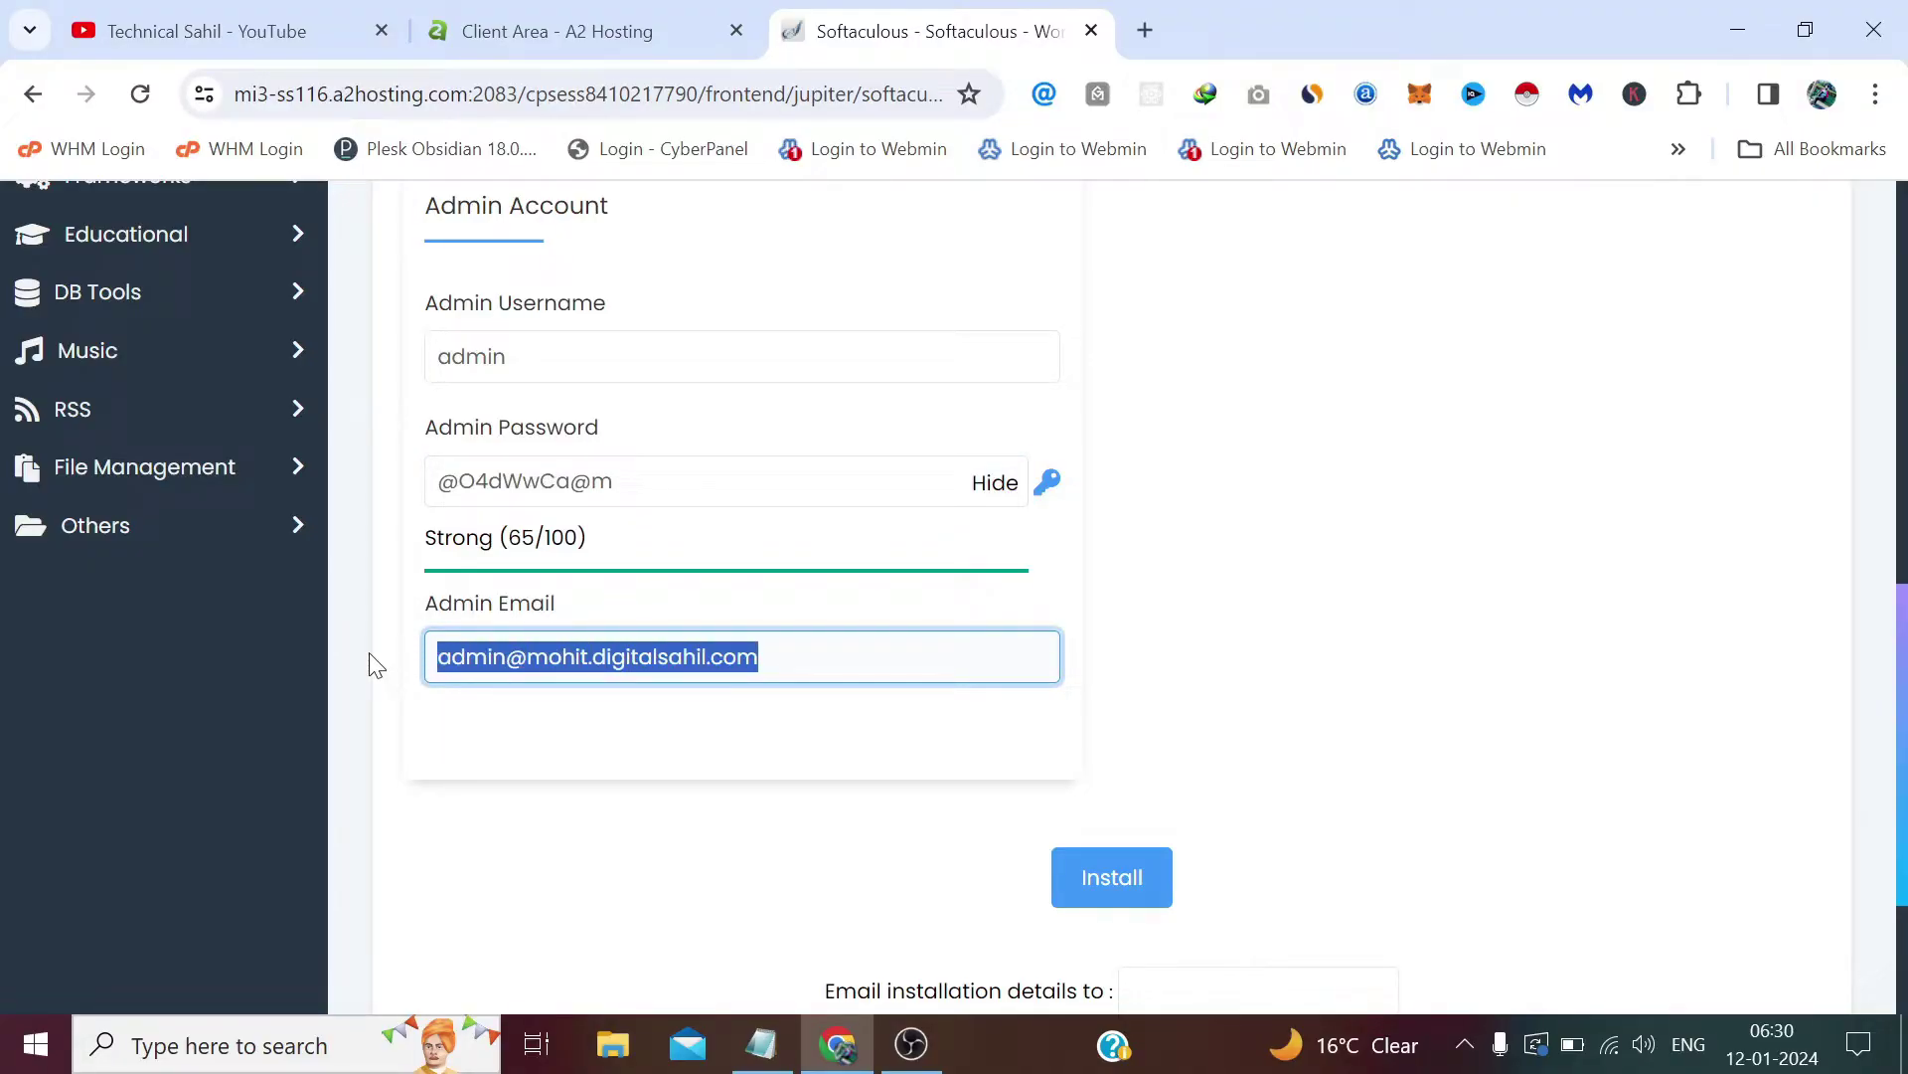
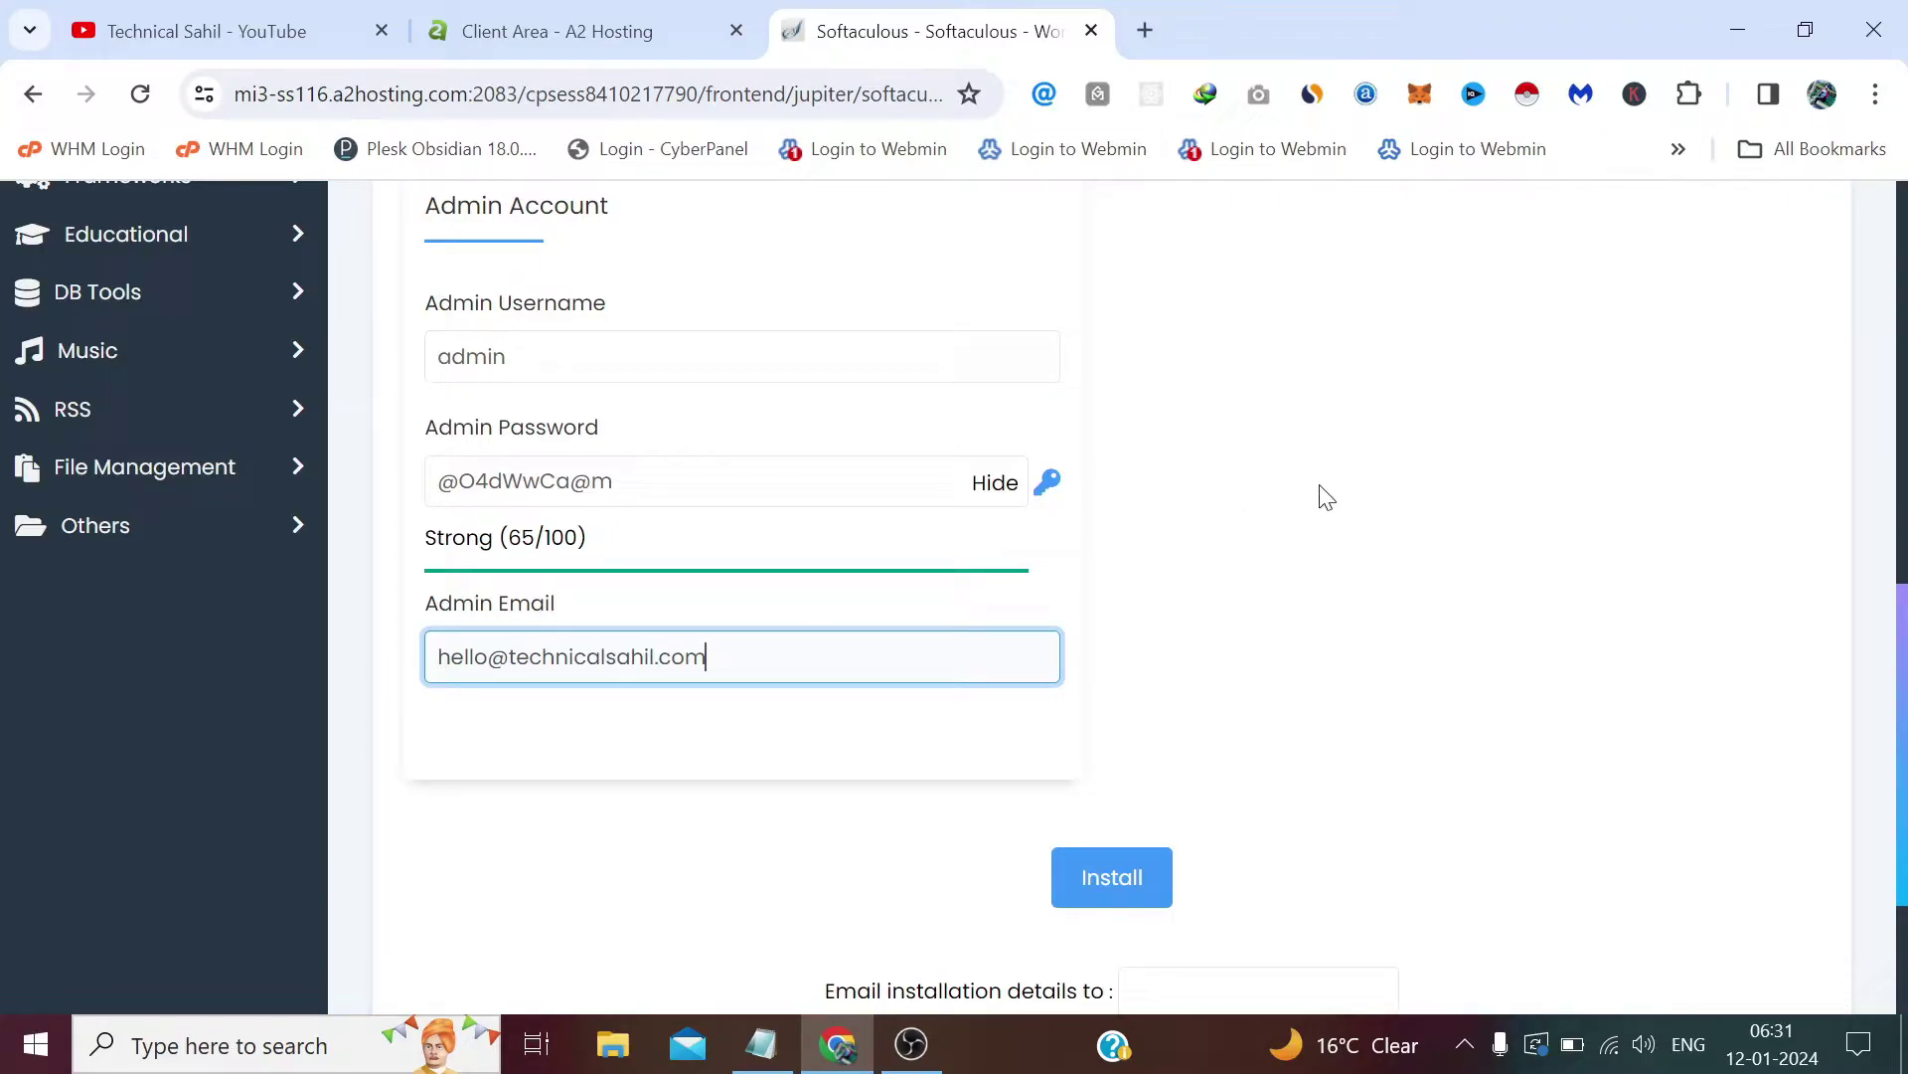
left_click(1342, 497)
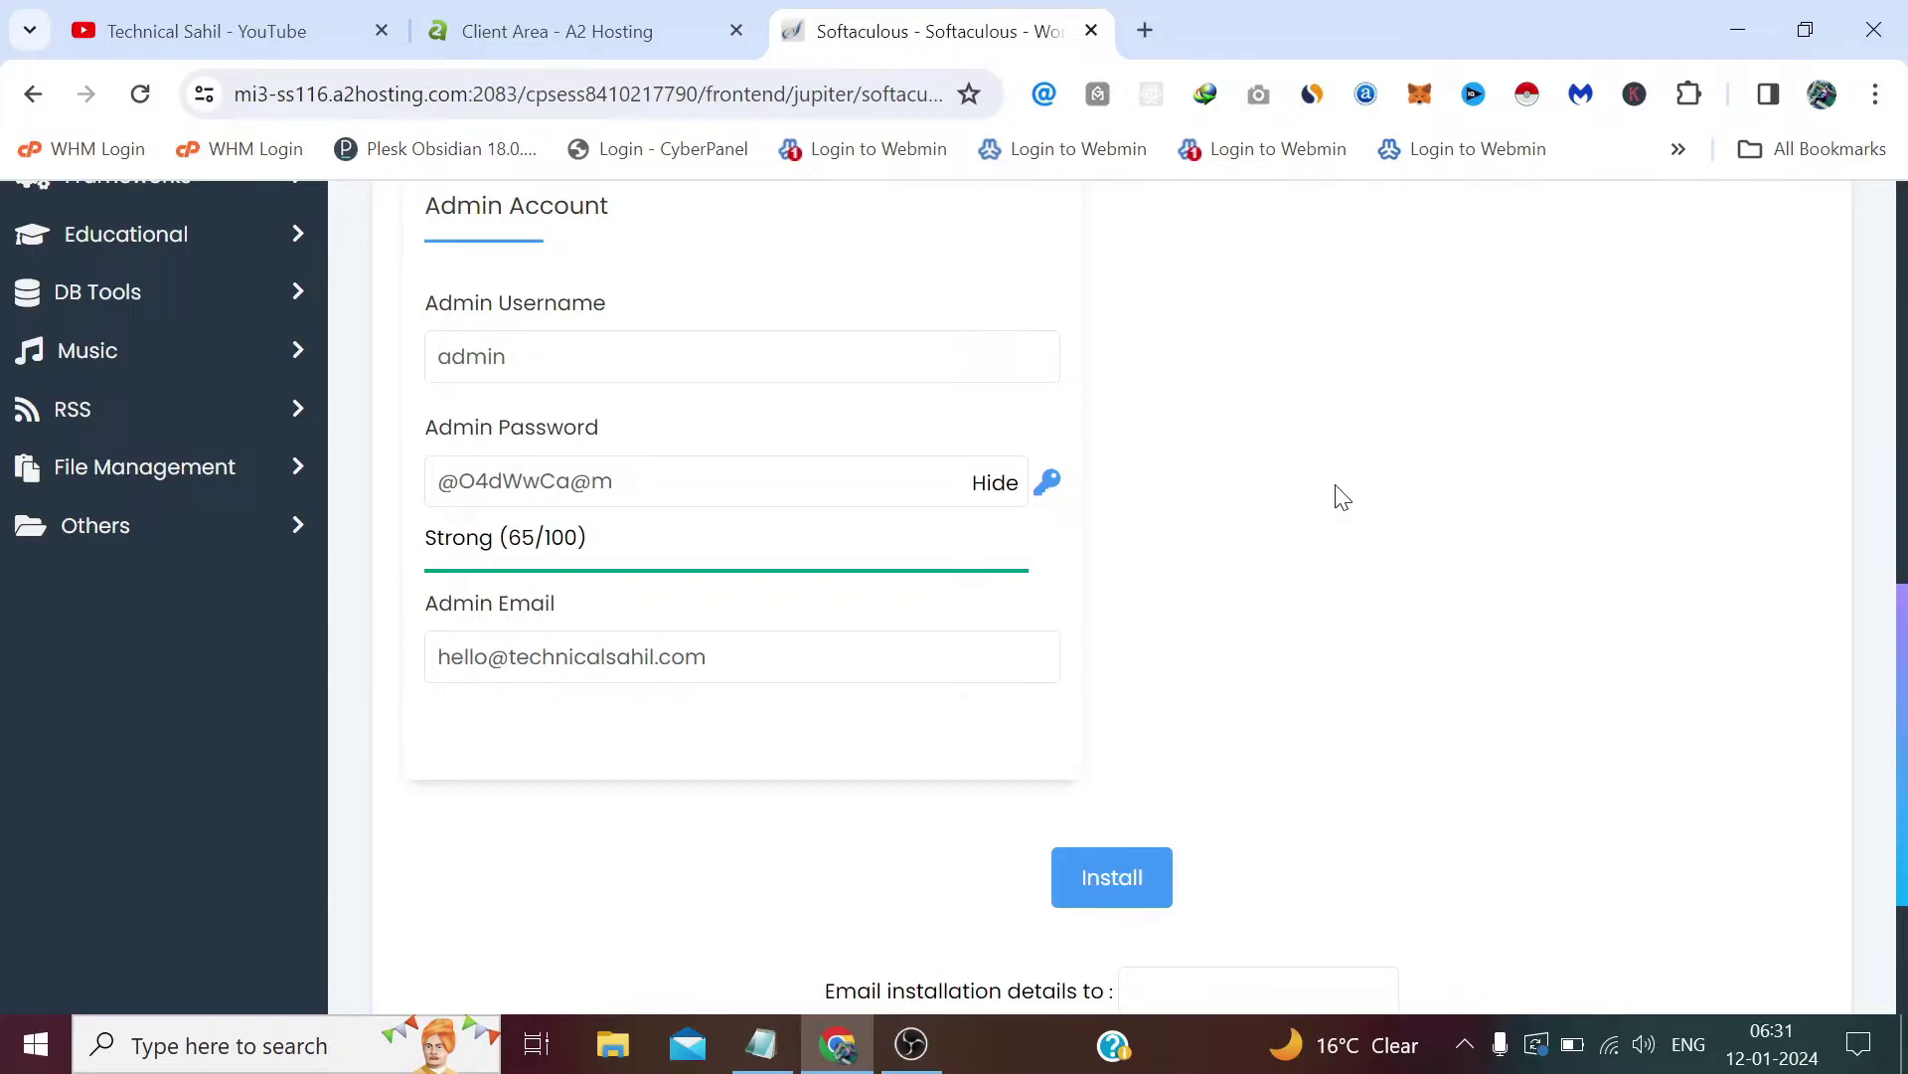
scroll(1342, 497, "up", 5)
scroll(1341, 497, "down", 5)
Step: Run the WordPress - A2 Optimized installation and wait for the success page
left_click(1151, 890)
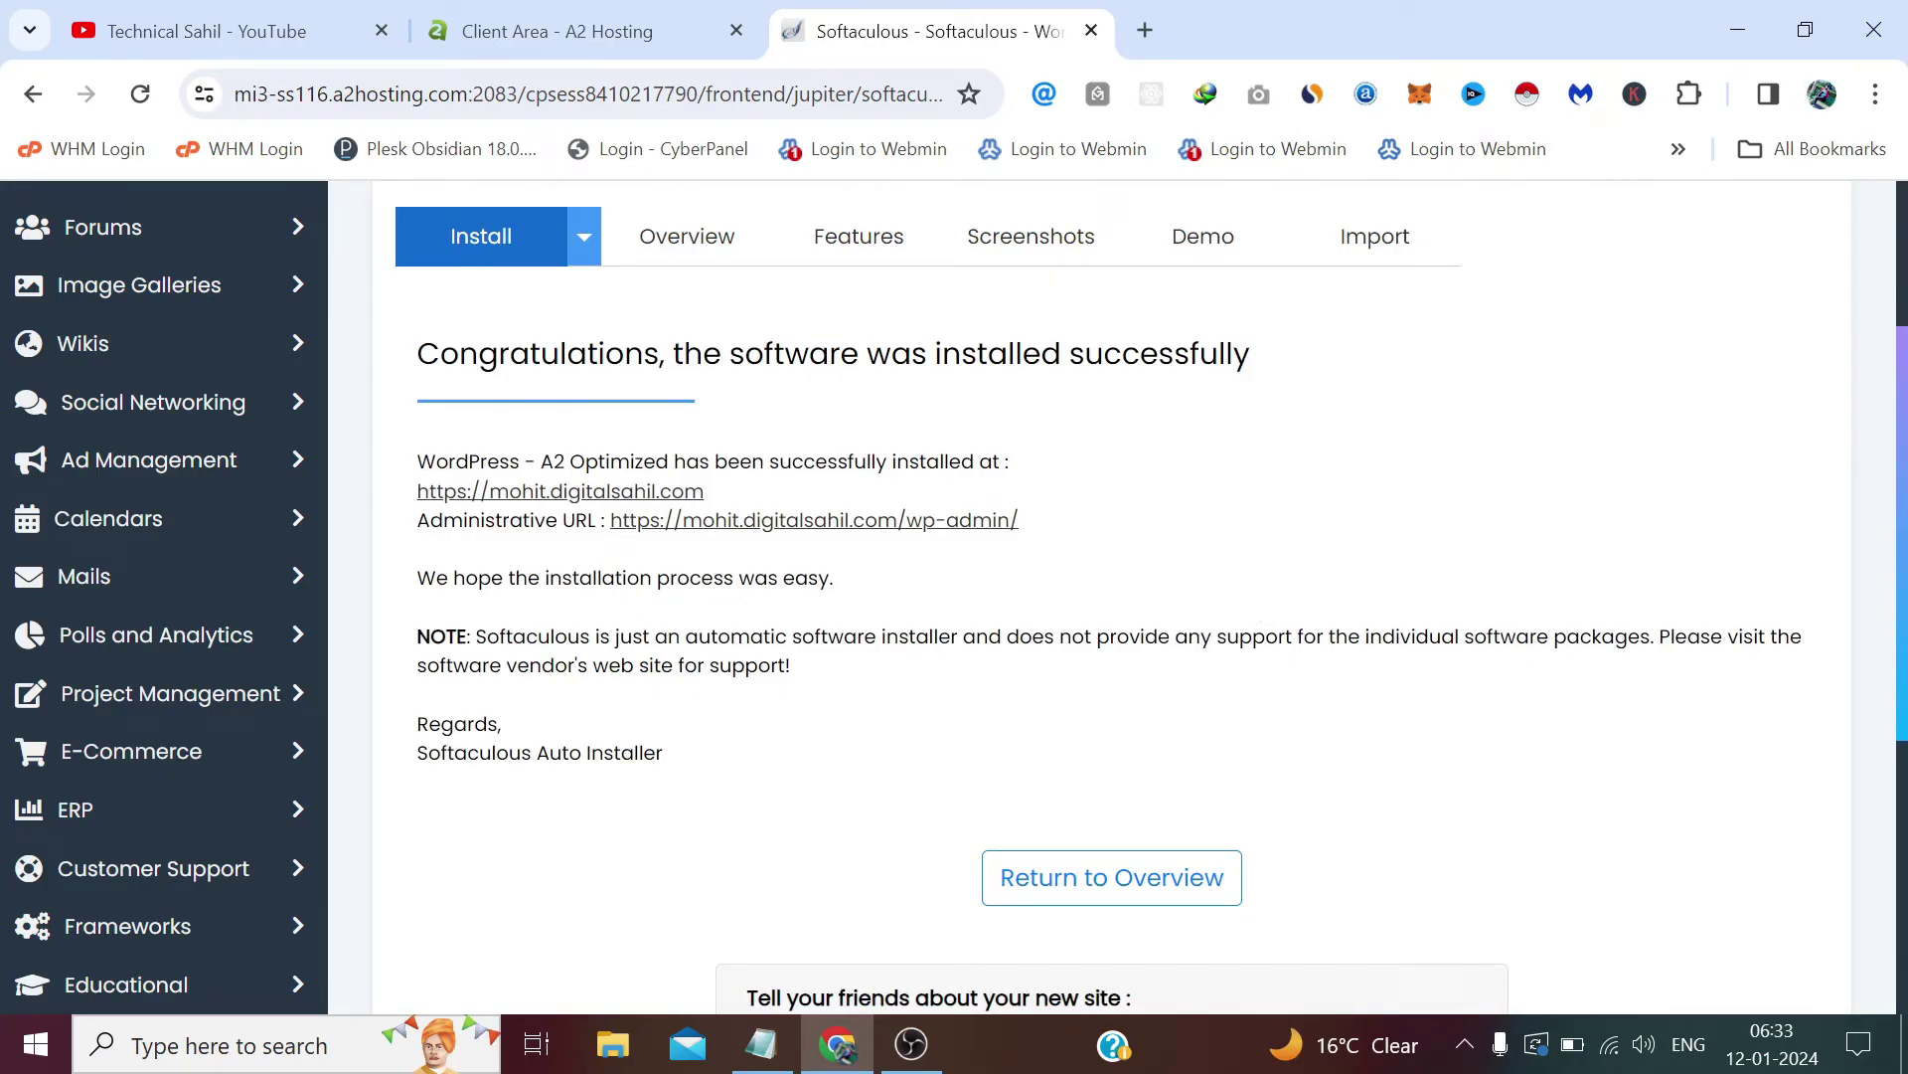
Step: Open the new site's URL and its /wp-admin/ administrative URL in new browser tabs
right_click(500, 494)
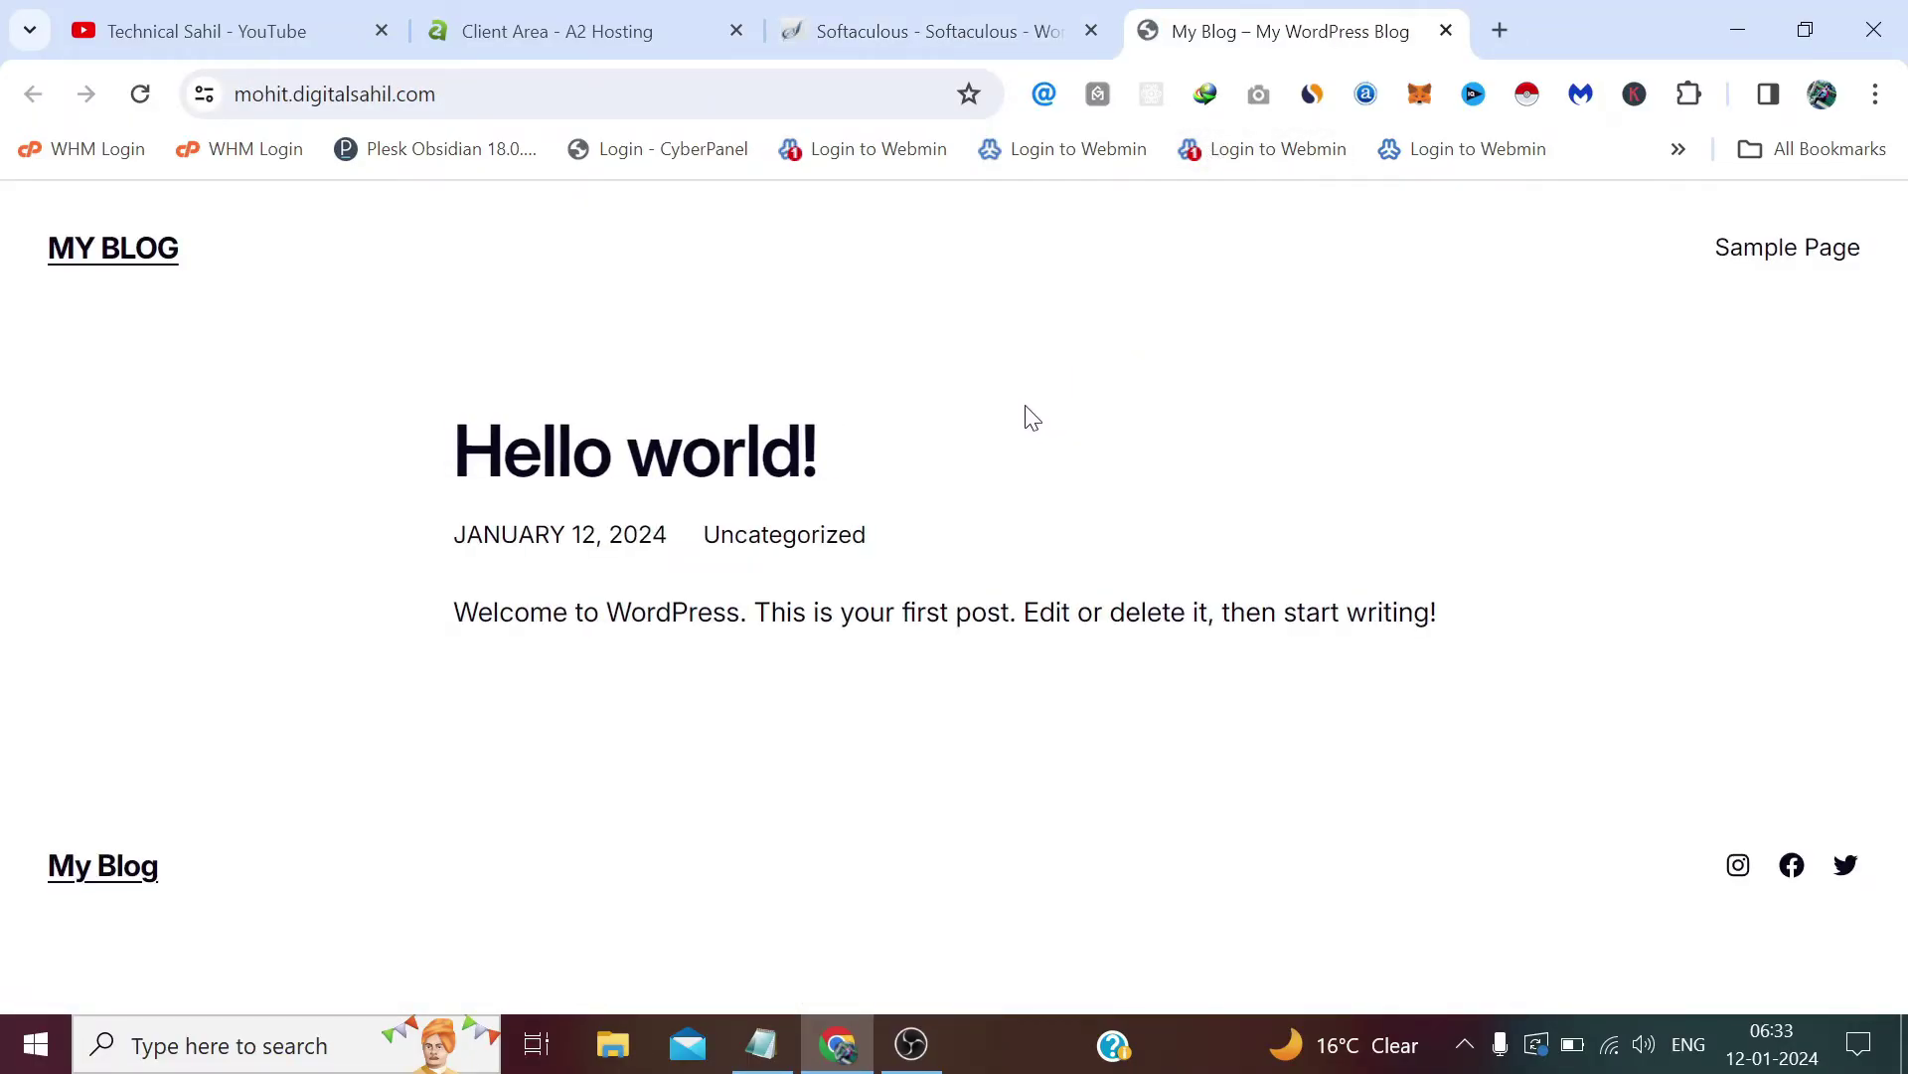
left_click(994, 14)
right_click(969, 519)
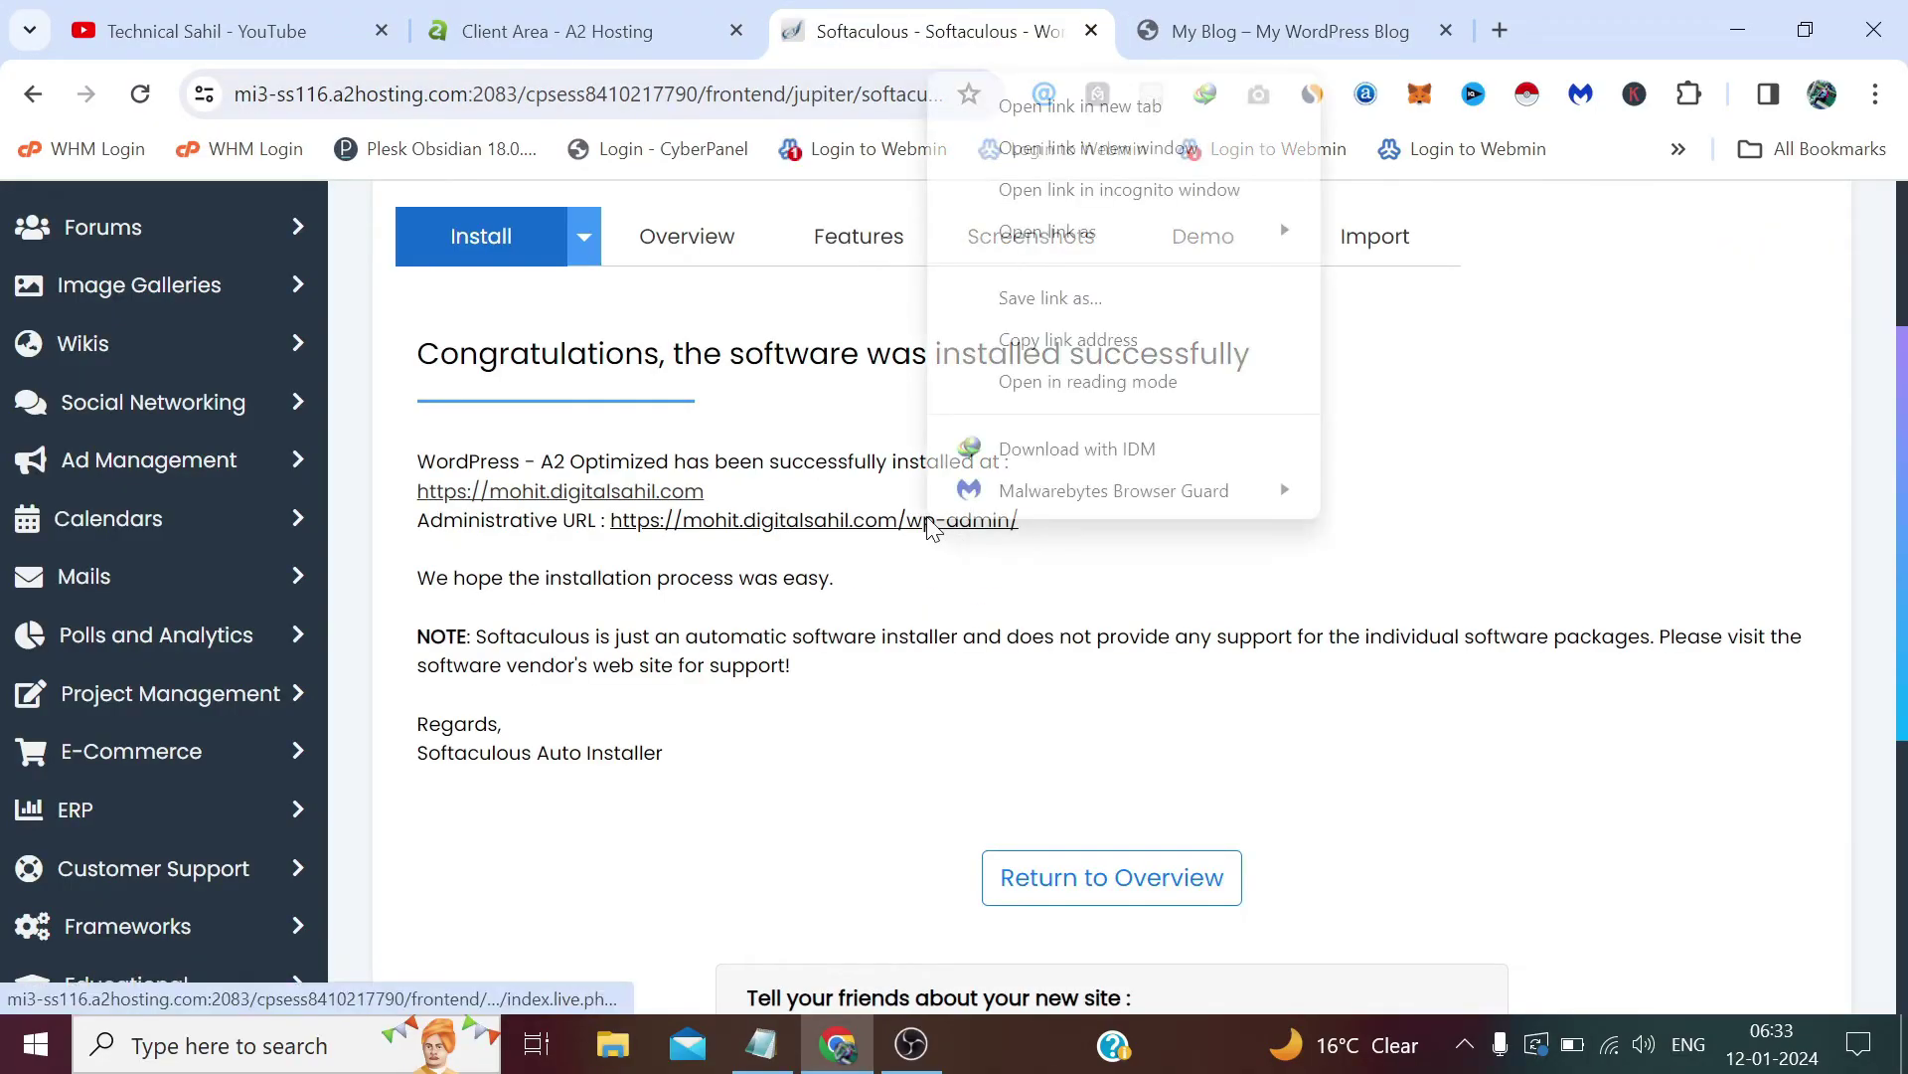
left_click(1083, 141)
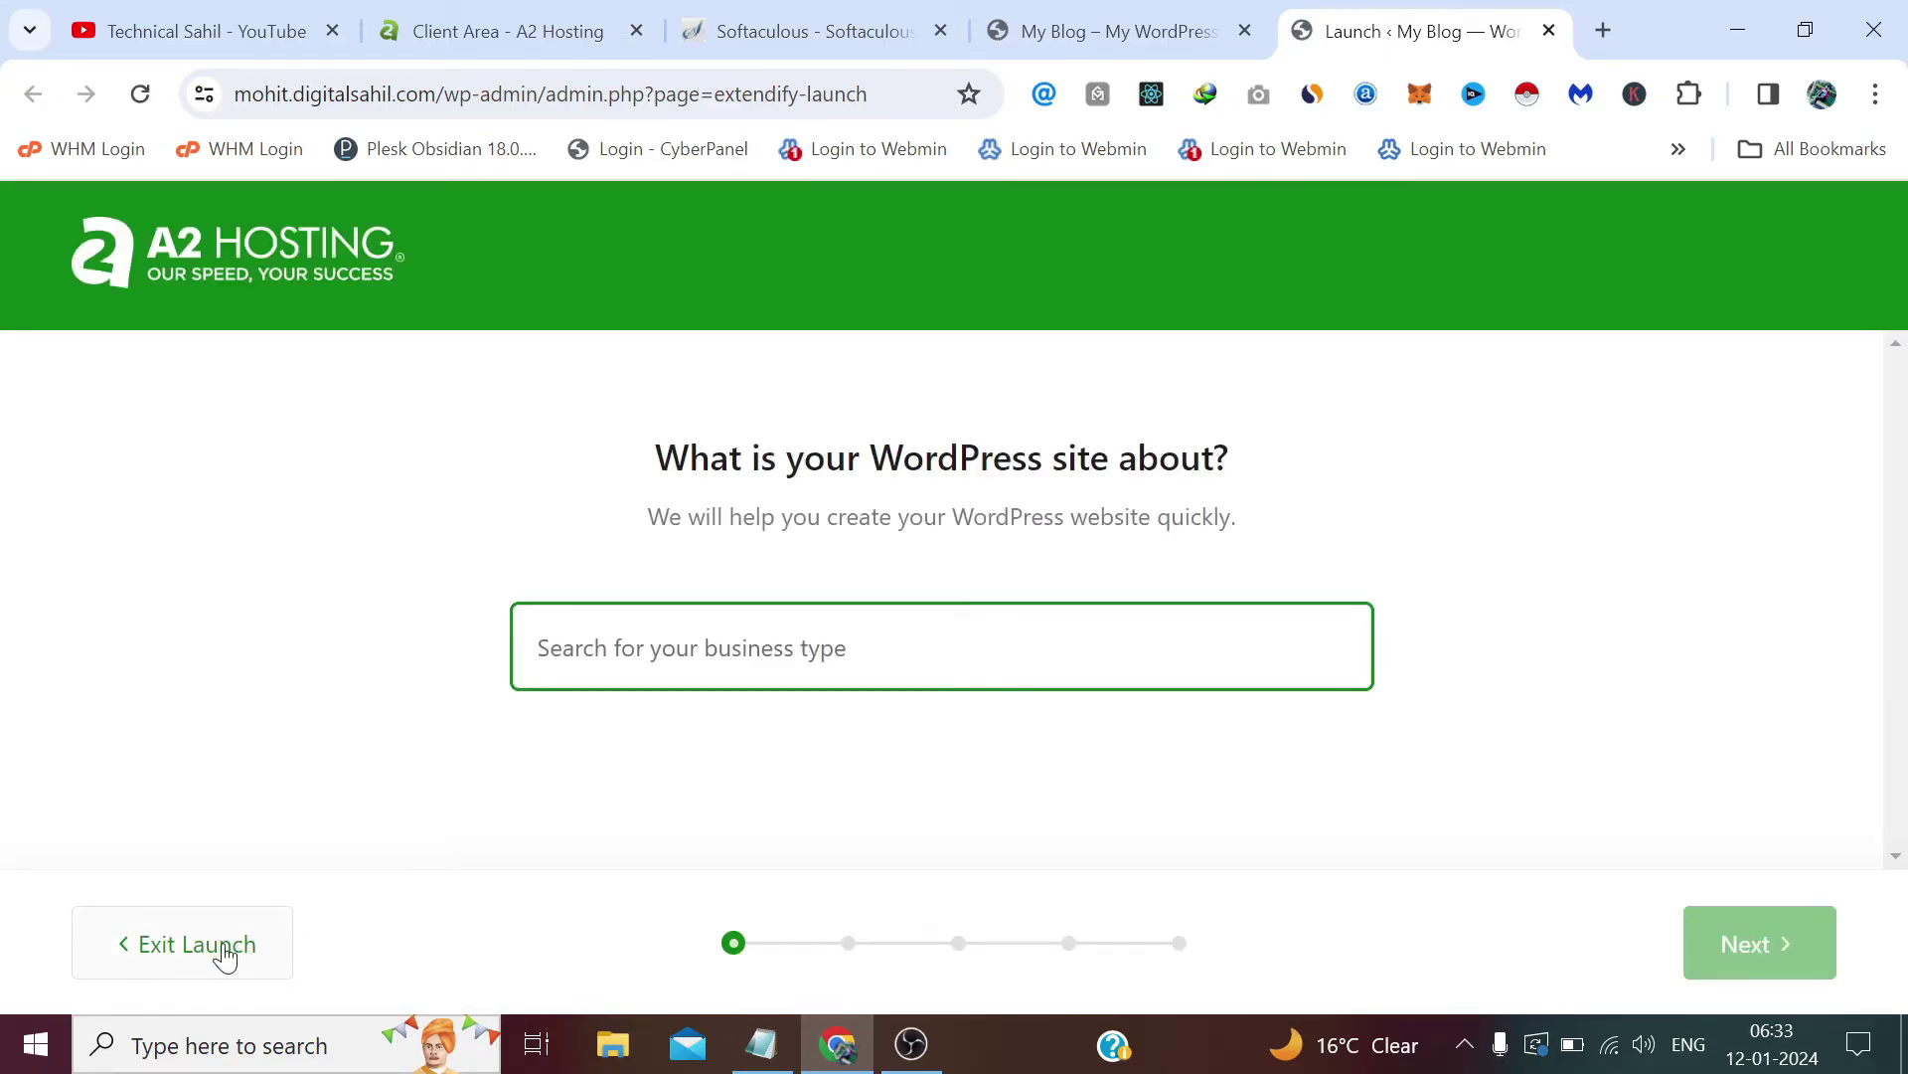
Step: Exit the A2 Hosting launch wizard to reach the Site Assistant dashboard
left_click(225, 954)
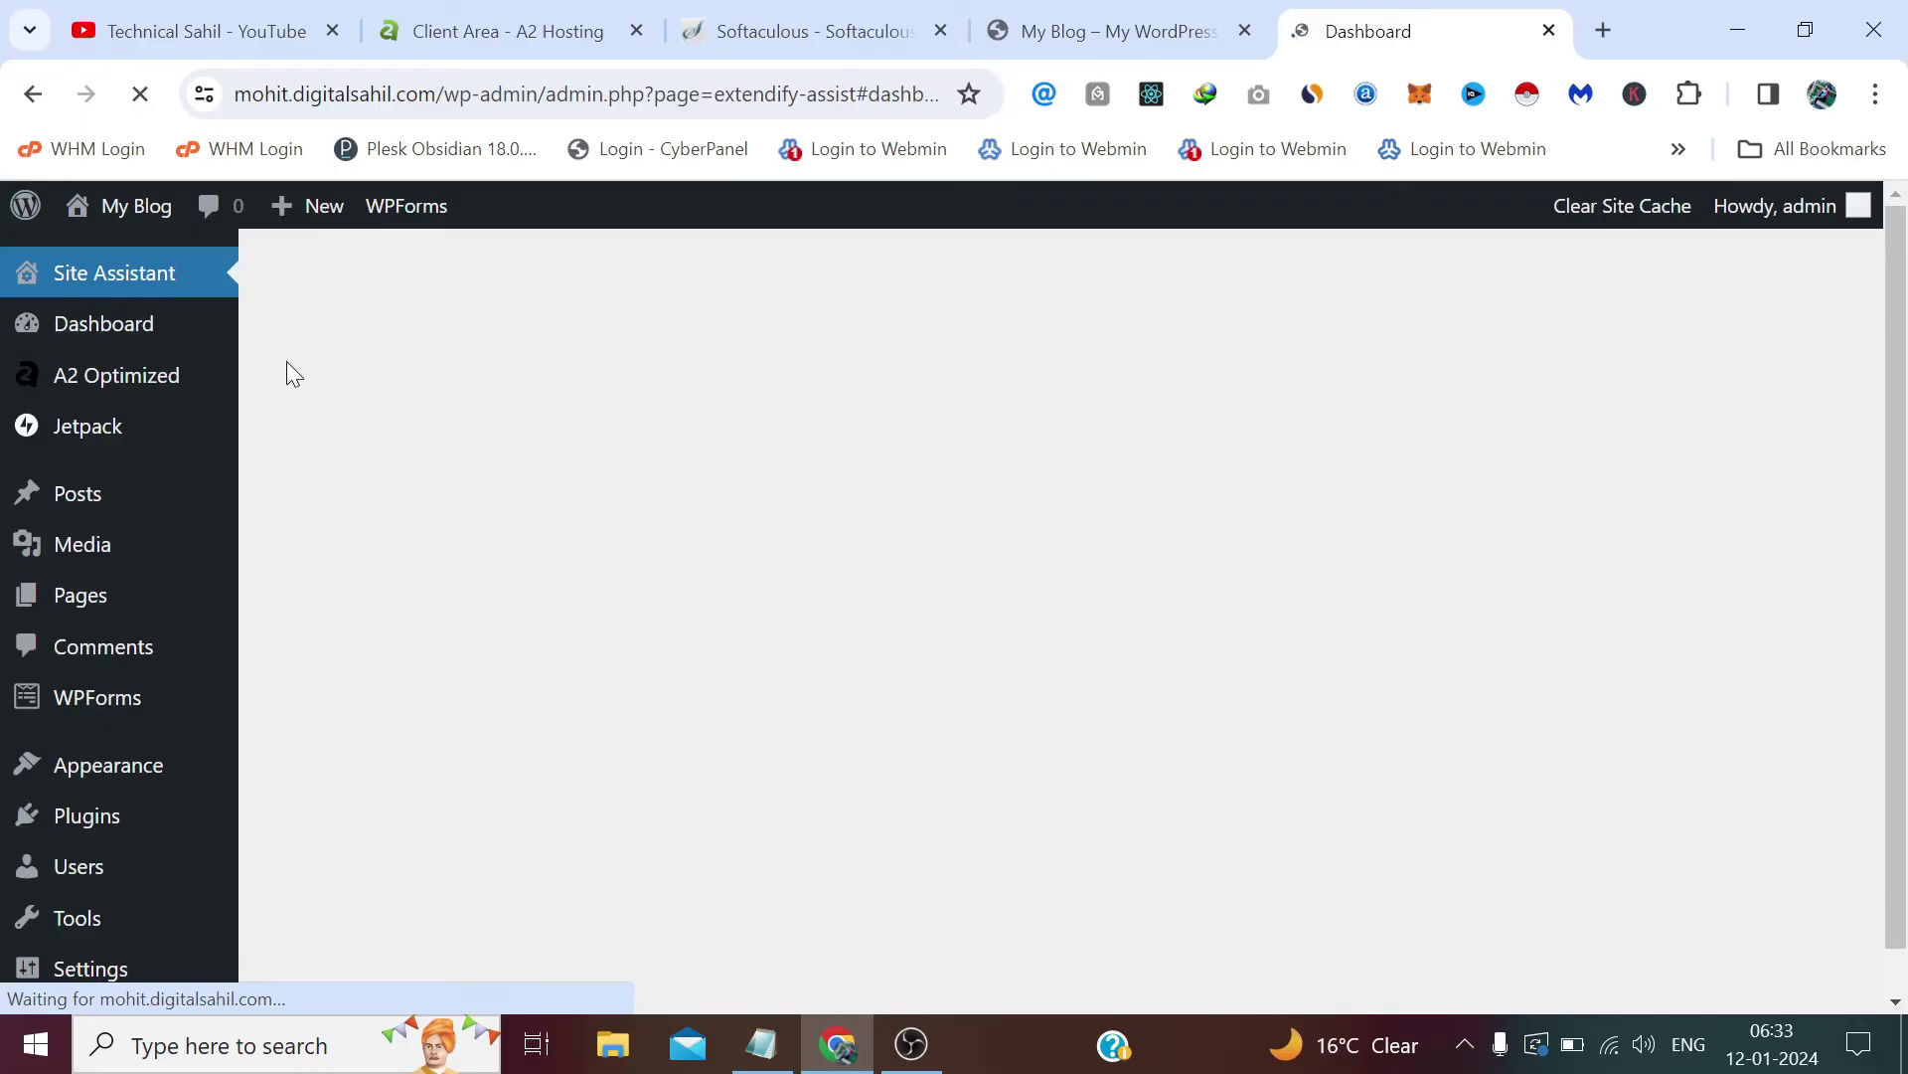
scroll(242, 470, "down", 6)
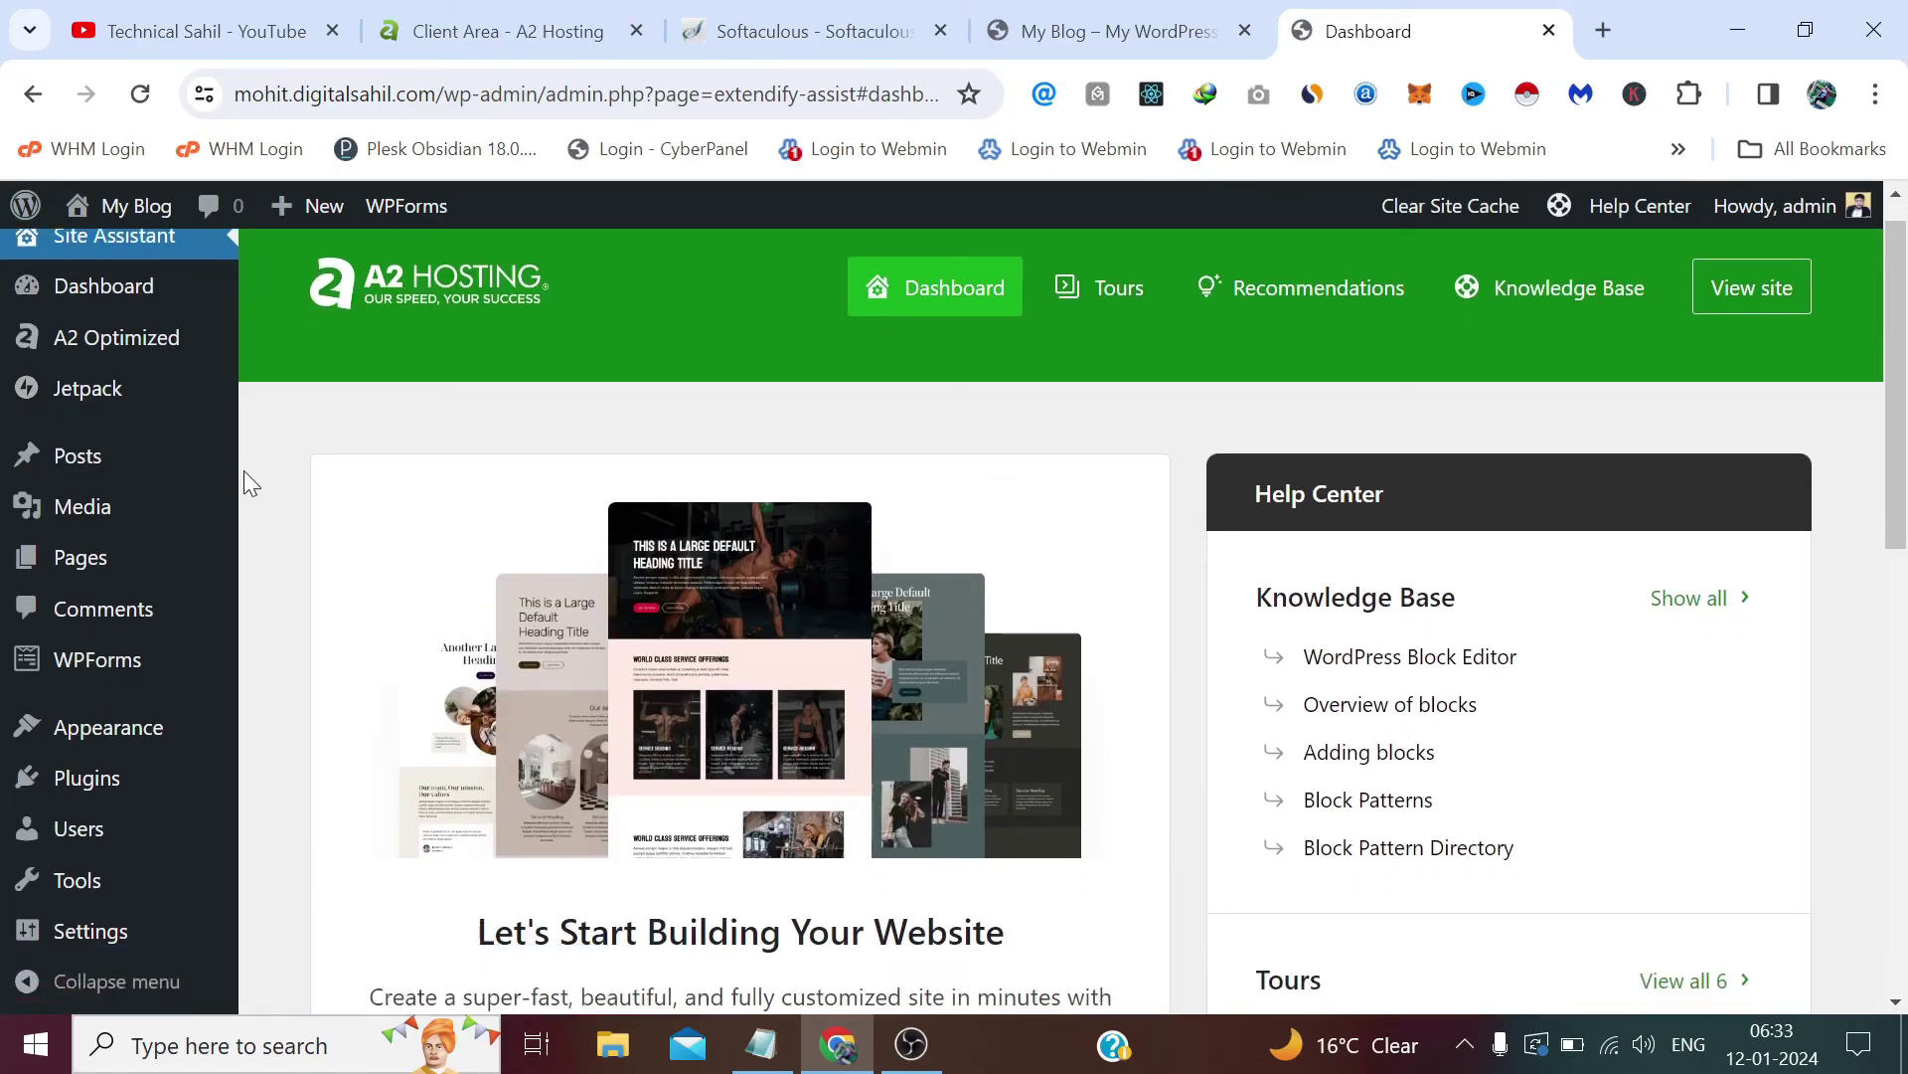
scroll(243, 469, "up", 6)
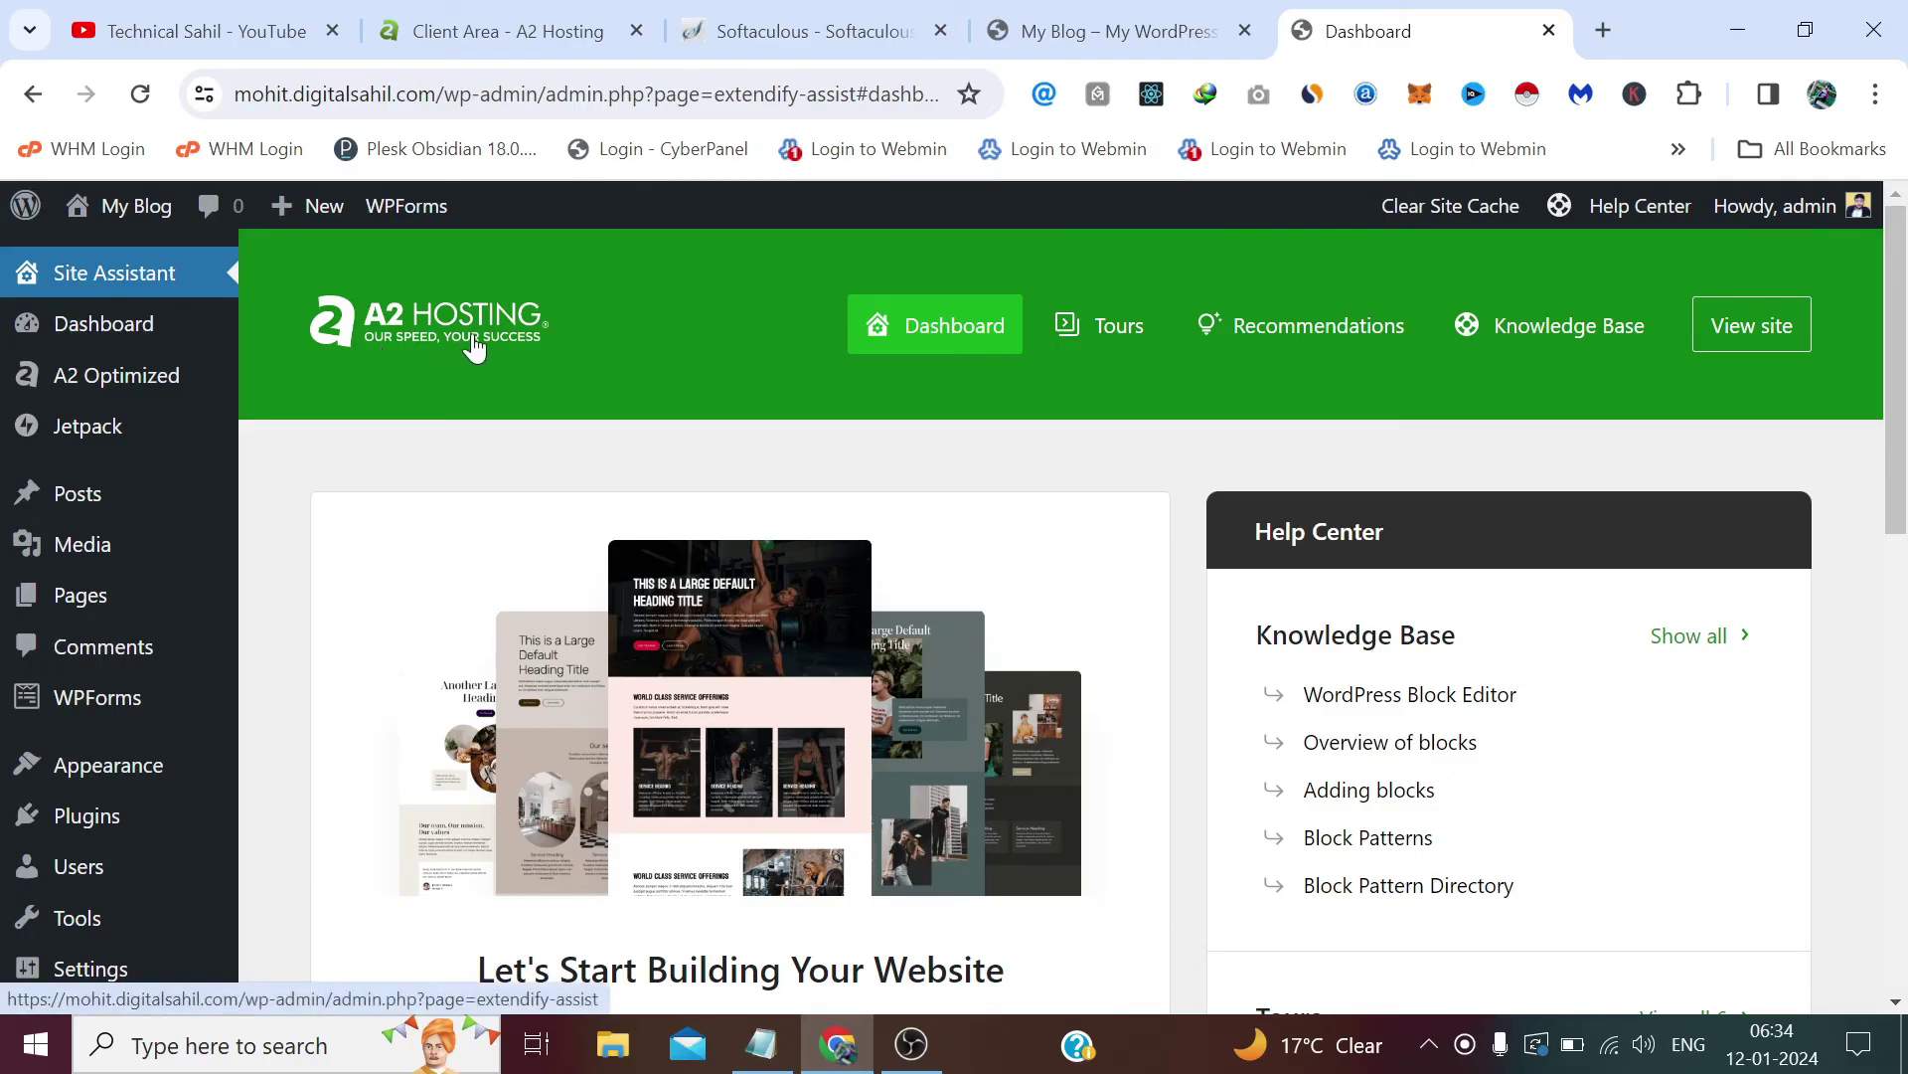
scroll(499, 427, "down", 2)
scroll(499, 433, "up", 2)
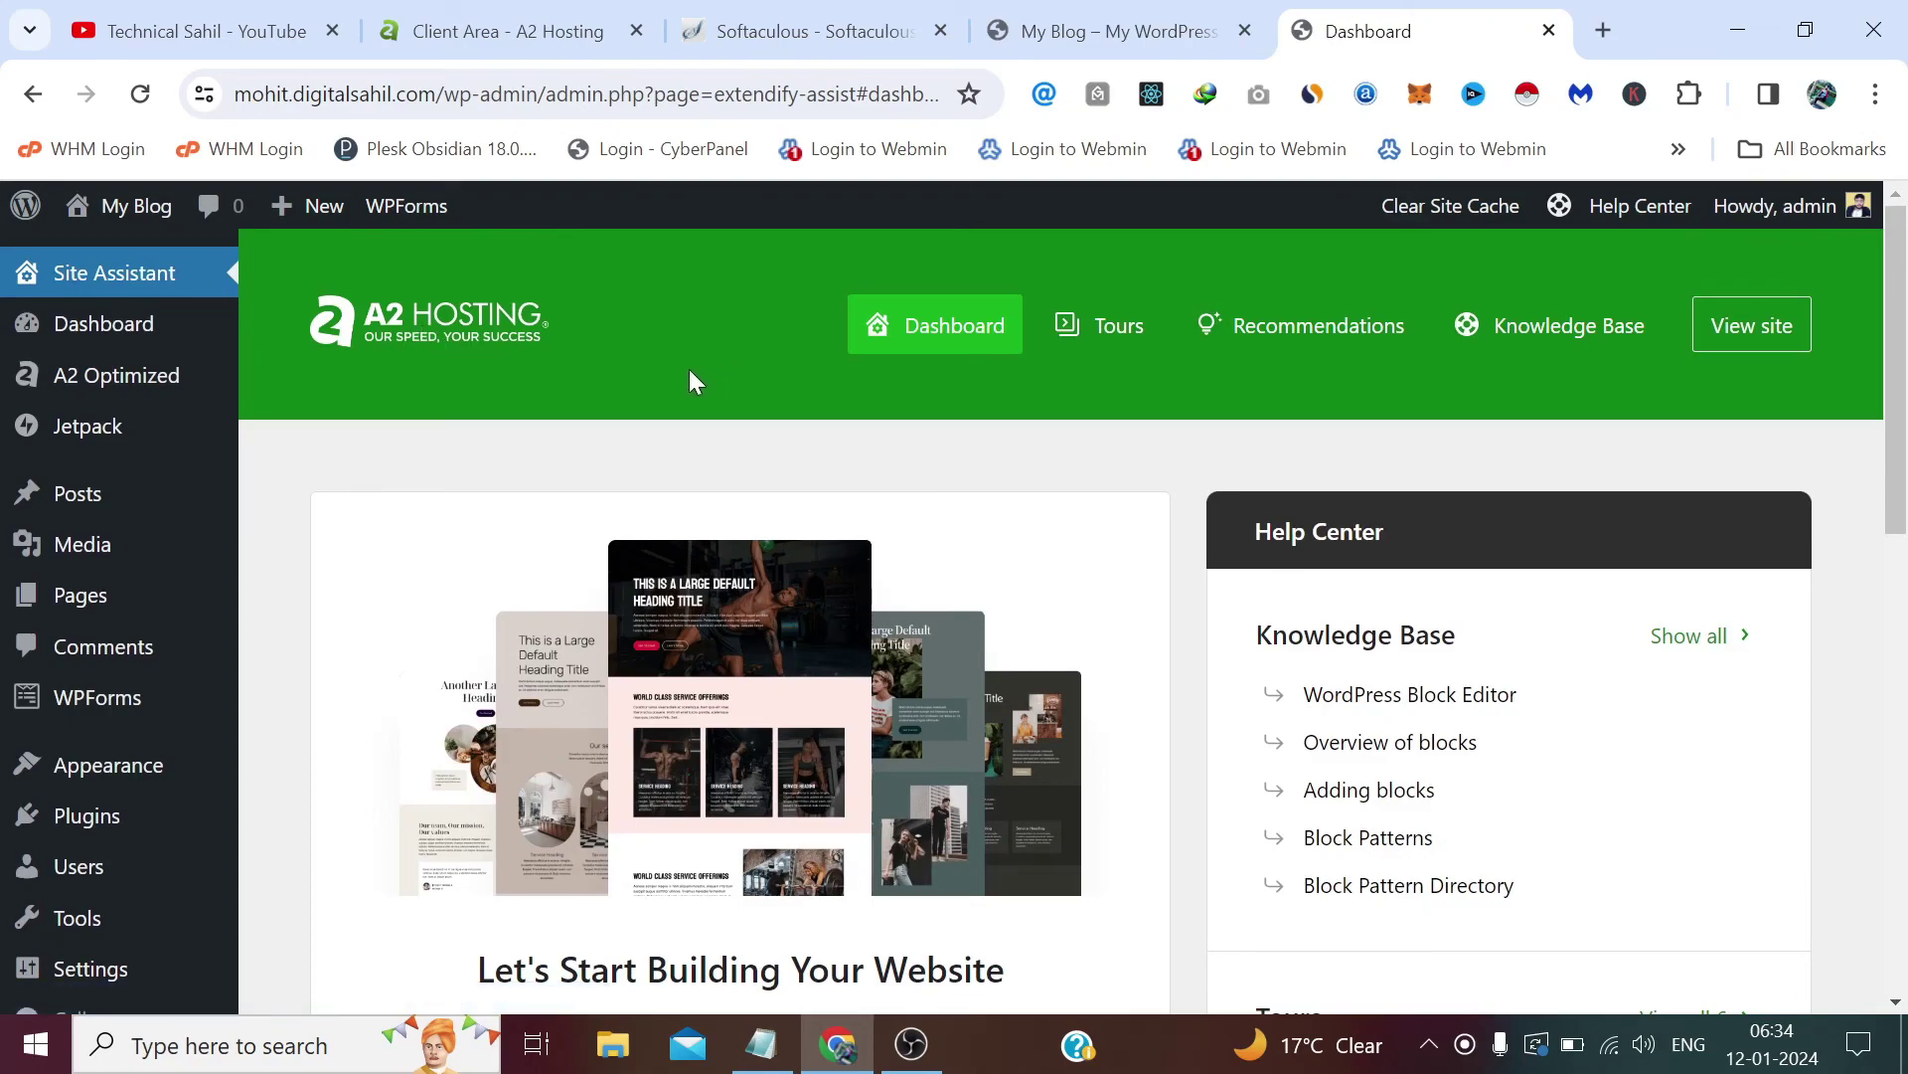
scroll(652, 374, "down", 2)
scroll(633, 377, "up", 2)
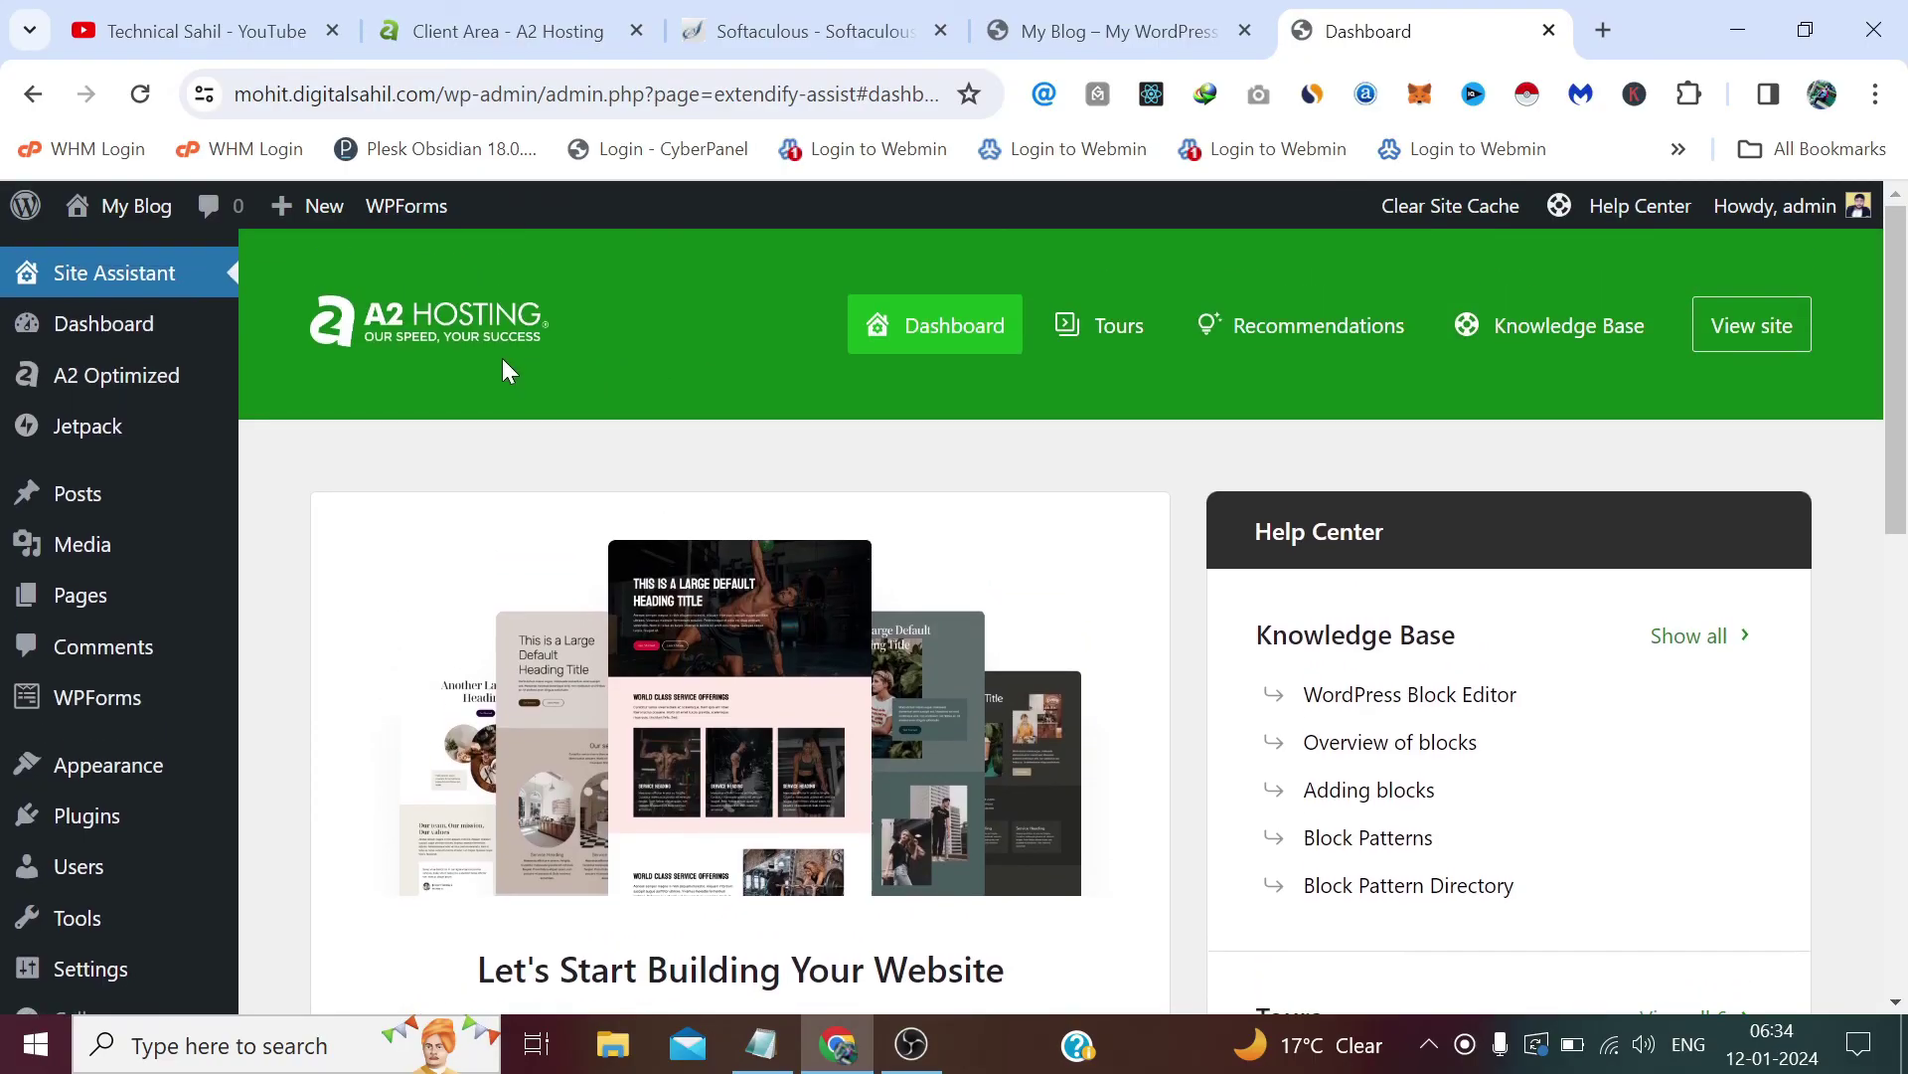